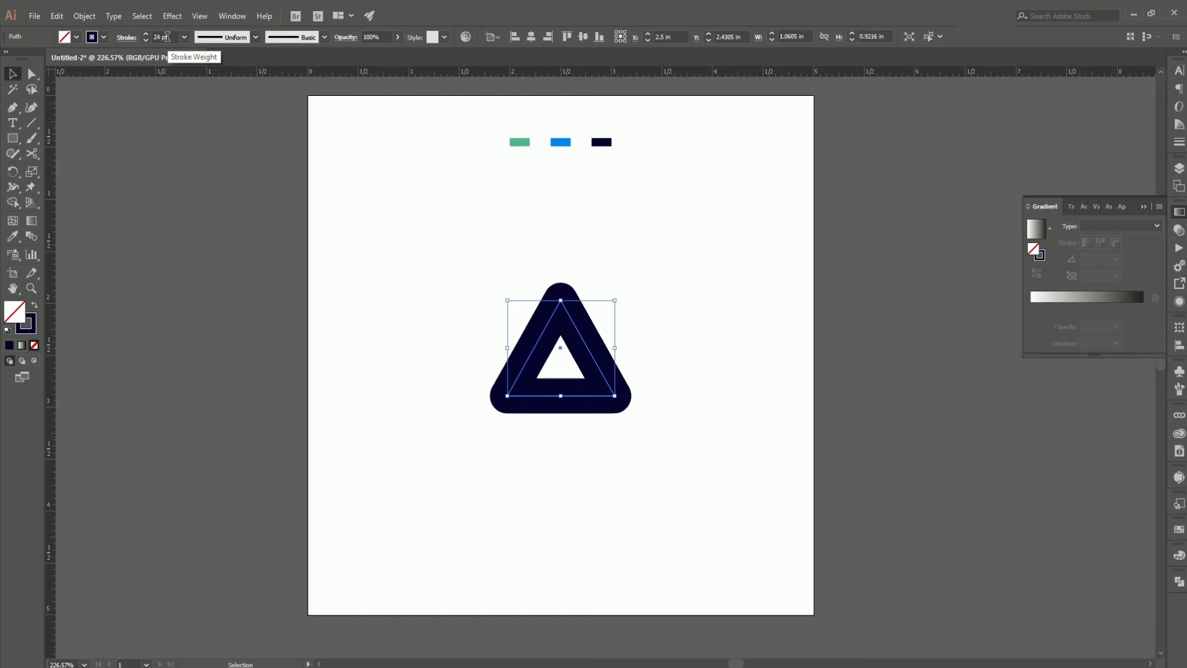
# Delete the triangle's bottom edge, leaving an open inverted-V path, and select that path.
pyautogui.moveTo(567, 431); pyautogui.dragTo(559, 382)
pyautogui.press('Delete')
pyautogui.click(623, 300)
pyautogui.press('v')
pyautogui.moveTo(648, 288); pyautogui.dragTo(482, 420)
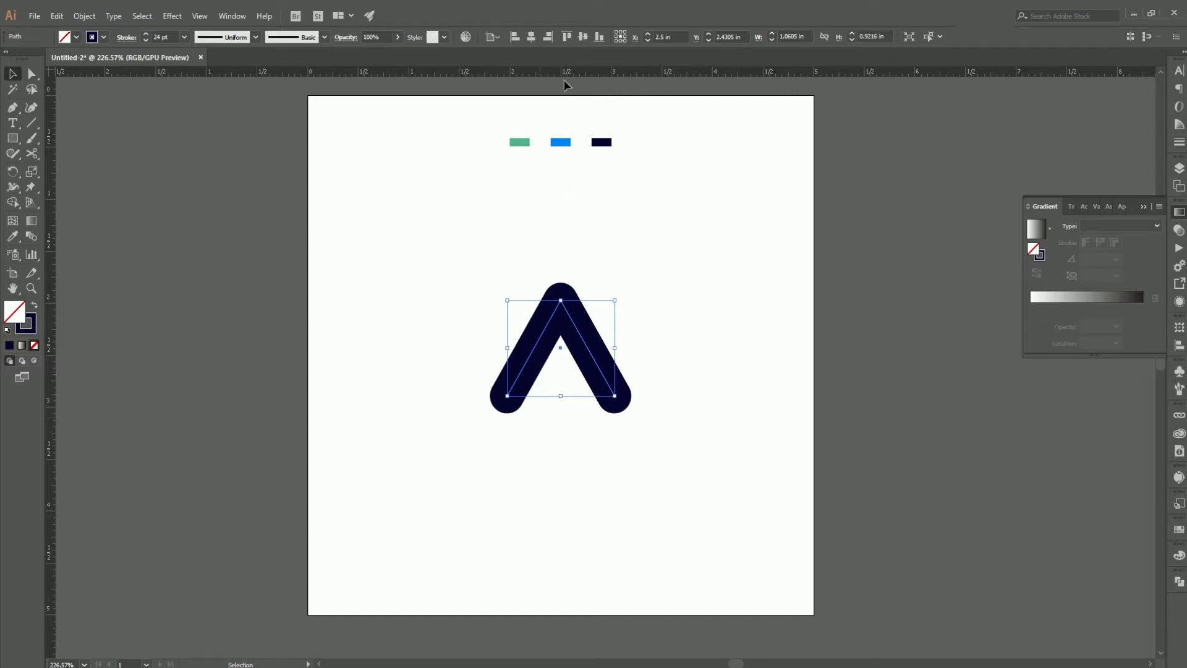
# Place a horizontal guide slightly above the bottom end points of the path's two legs.
pyautogui.moveTo(567, 255); pyautogui.dragTo(570, 385)
pyautogui.press('a')
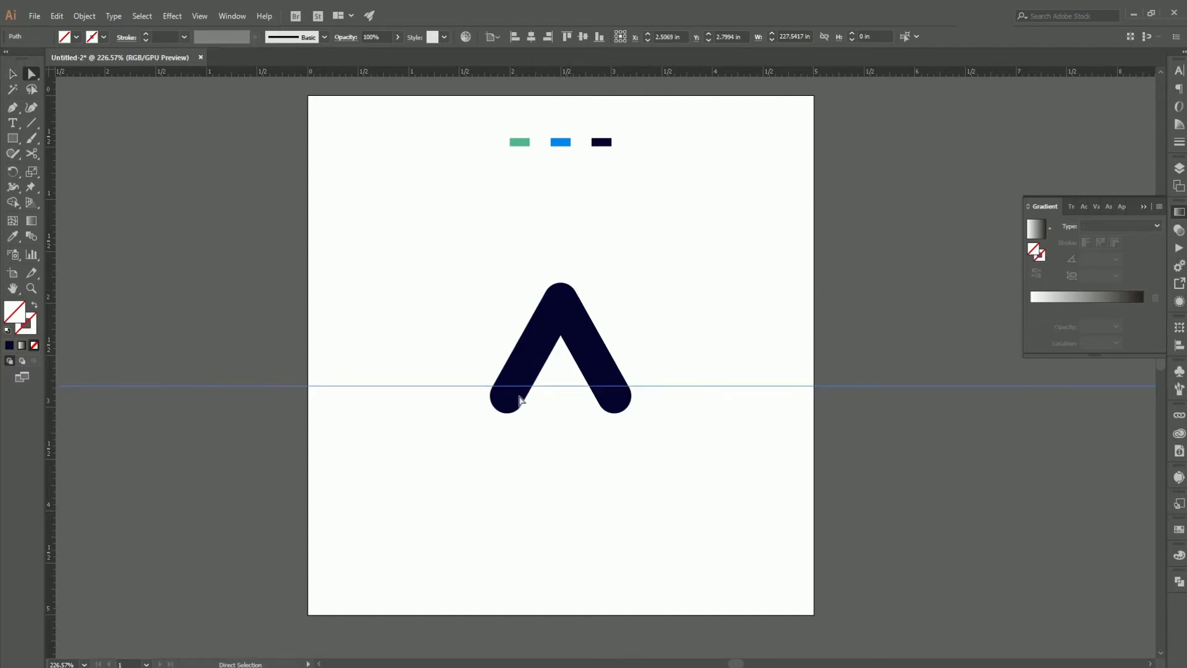
pyautogui.click(507, 395)
pyautogui.press('v')
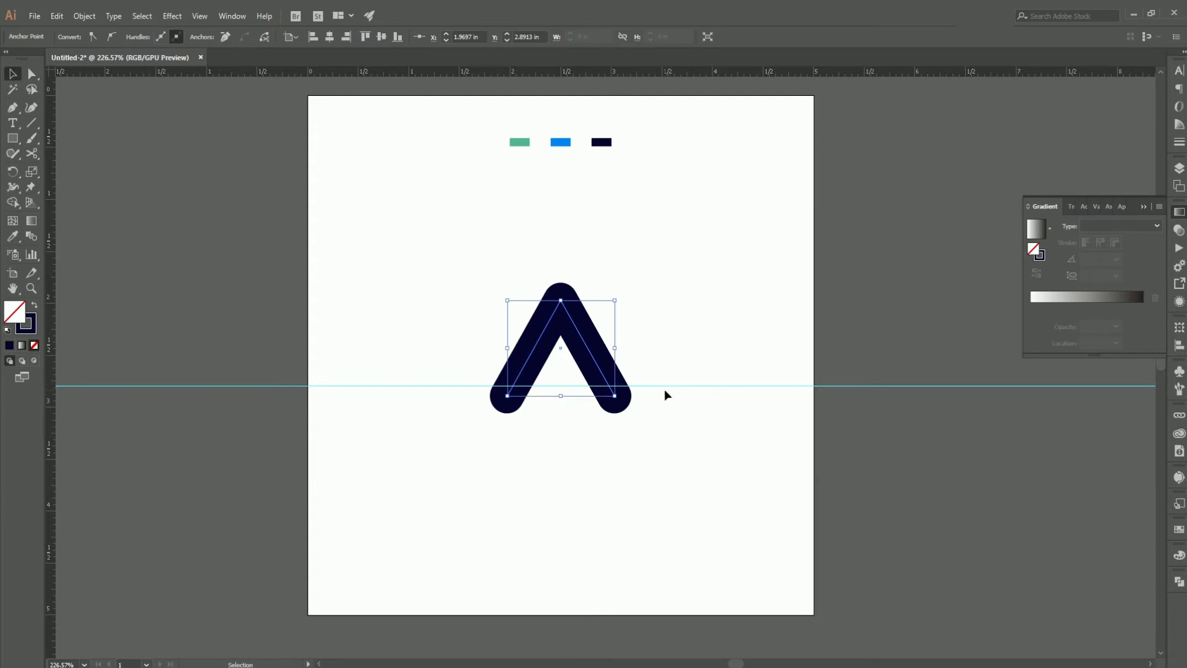
pyautogui.moveTo(666, 386); pyautogui.dragTo(665, 390)
# Shorten both legs by moving their bottom anchor points up along the legs onto the guide.
pyautogui.press('a')
pyautogui.click(507, 396)
pyautogui.moveTo(507, 397); pyautogui.dragTo(510, 391)
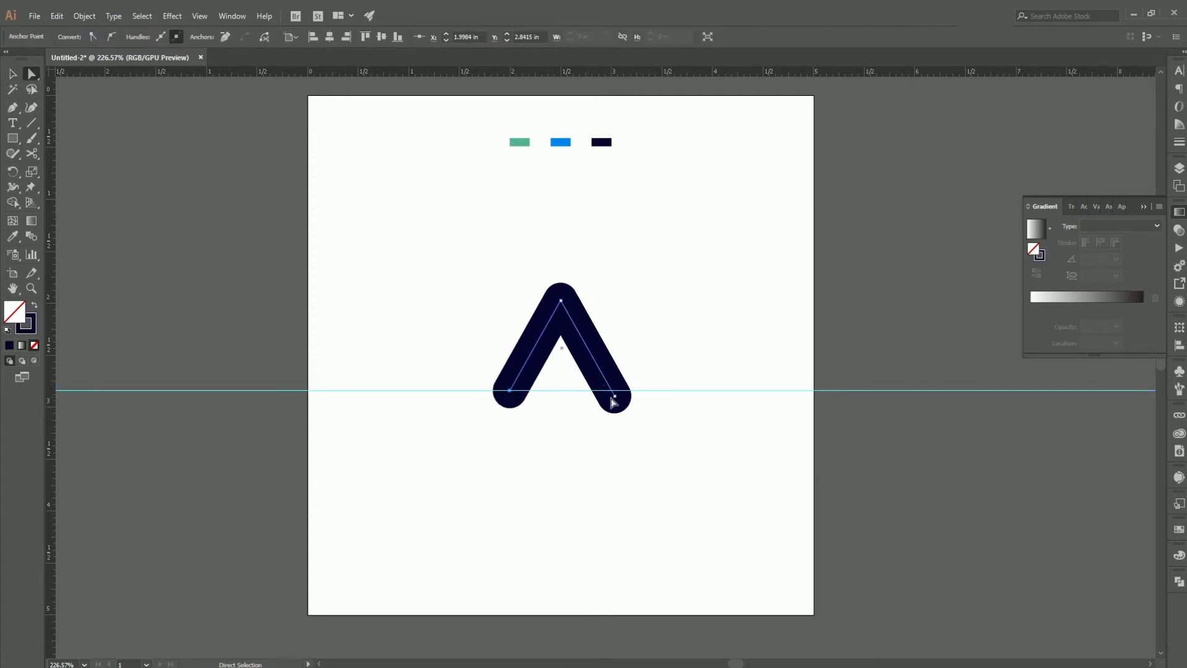
pyautogui.moveTo(614, 393); pyautogui.dragTo(613, 390)
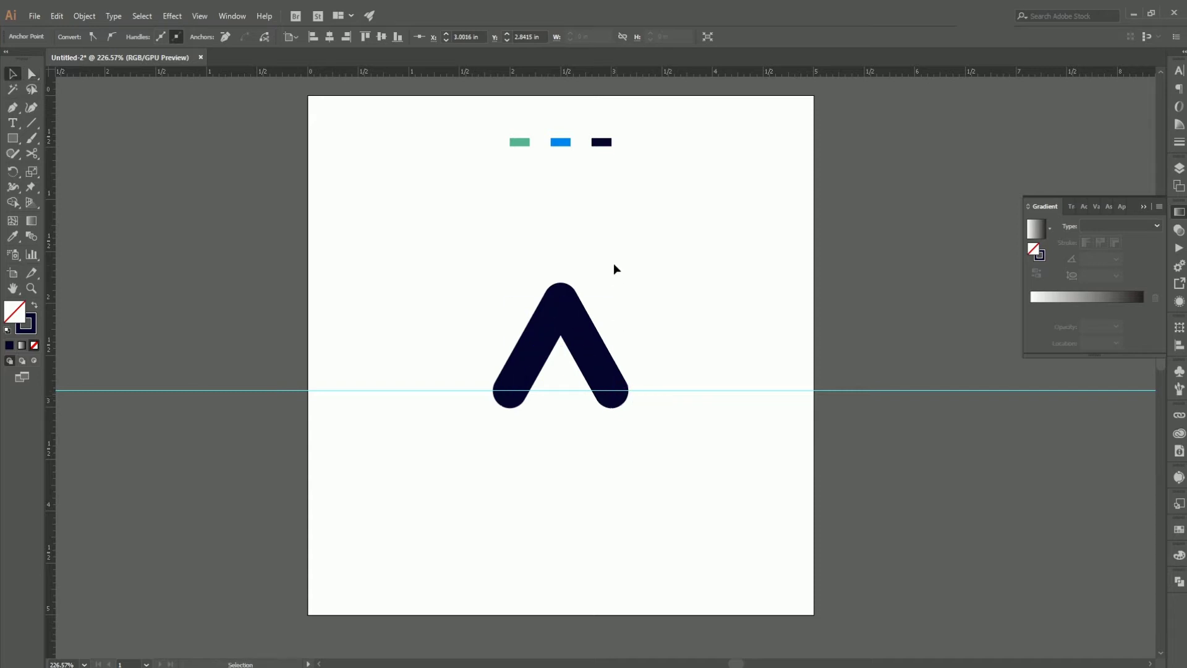
pyautogui.press('v')
pyautogui.press('a')
pyautogui.press('v')
# Set the inverted-V path's stroke weight to 28 pt.
pyautogui.moveTo(604, 258); pyautogui.dragTo(555, 315)
pyautogui.scroll(2, 163, 36)
pyautogui.scroll(2, 164, 37)
# Expand the appearance of the 28 pt path and delete the horizontal guide.
pyautogui.click(85, 15)
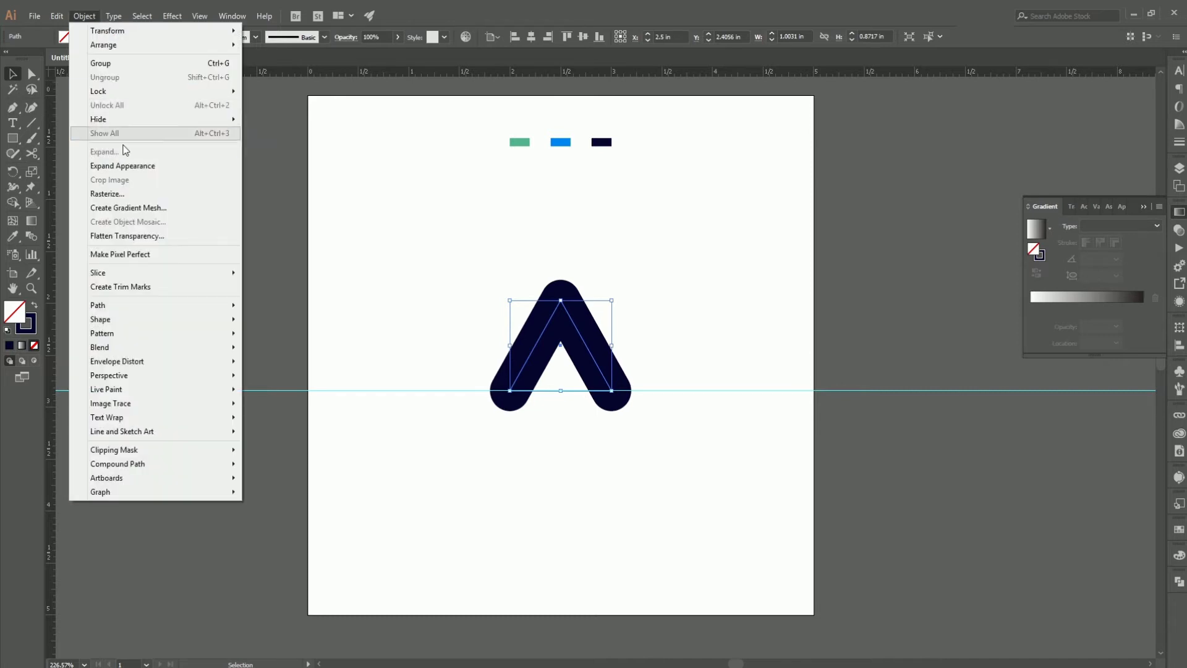
pyautogui.click(123, 162)
pyautogui.press('Return')
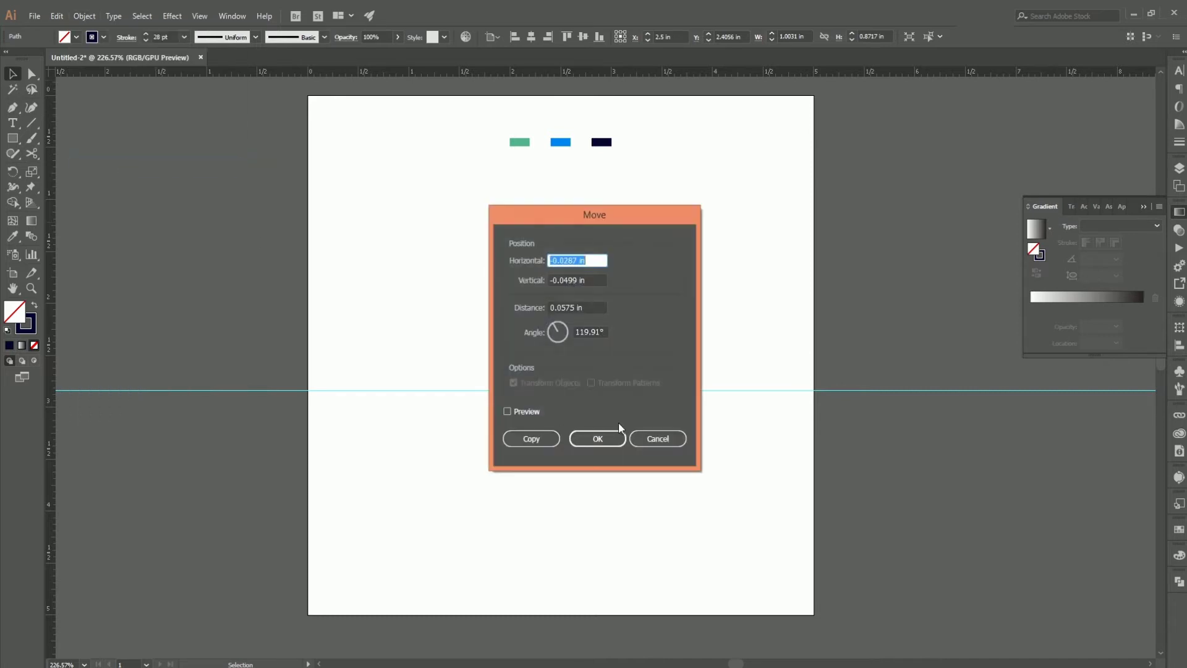
pyautogui.click(655, 444)
pyautogui.click(656, 391)
pyautogui.press('Delete')
# Expand the inverted-V path's stroke into a filled shape.
pyautogui.click(605, 383)
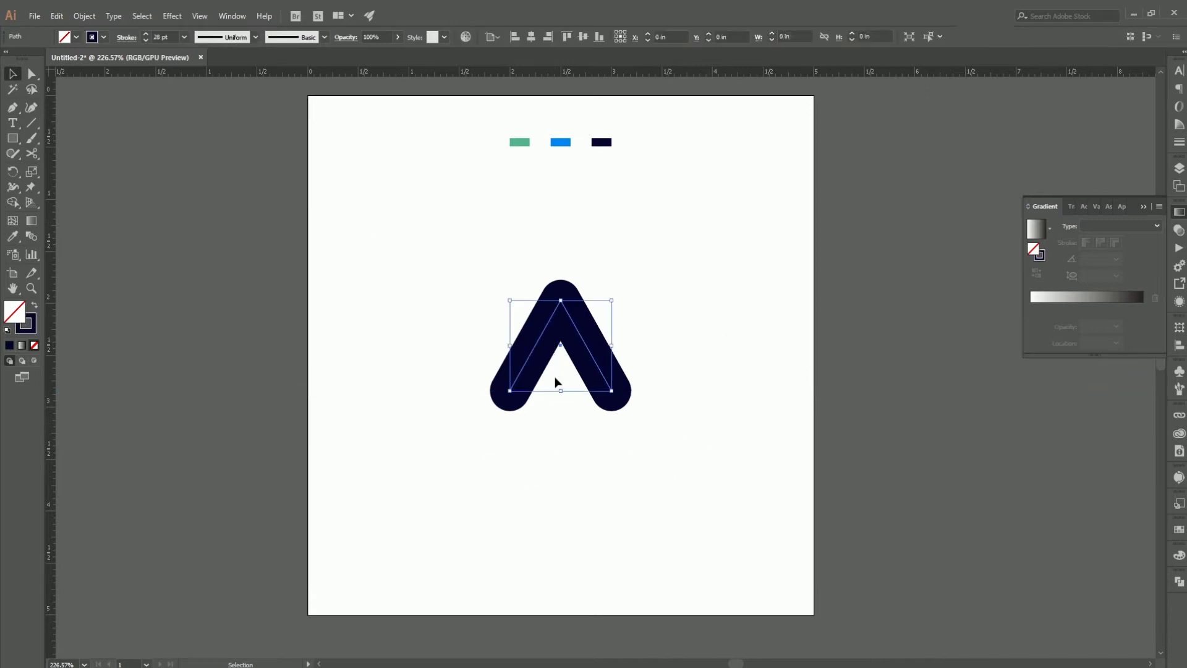
pyautogui.click(84, 16)
pyautogui.click(119, 151)
pyautogui.press('Return')
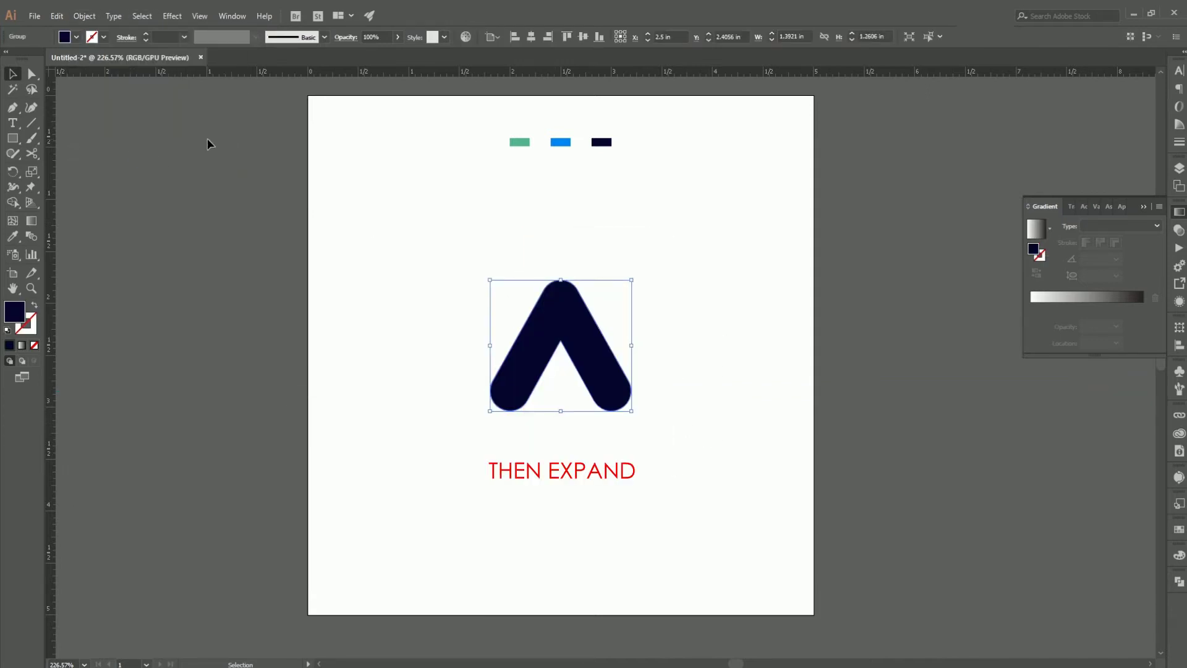
# Swap the shape's fill and stroke, and give the outline a 12 pt weight with round caps and corners.
pyautogui.click(36, 305)
pyautogui.click(123, 39)
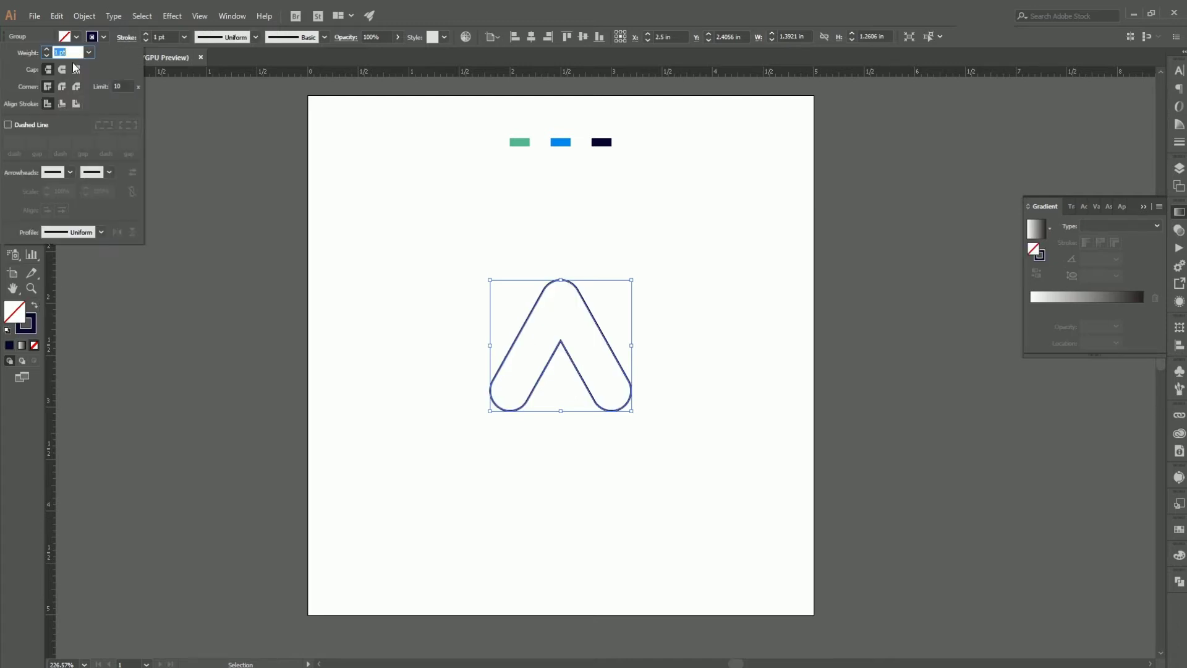
pyautogui.scroll(11, 162, 38)
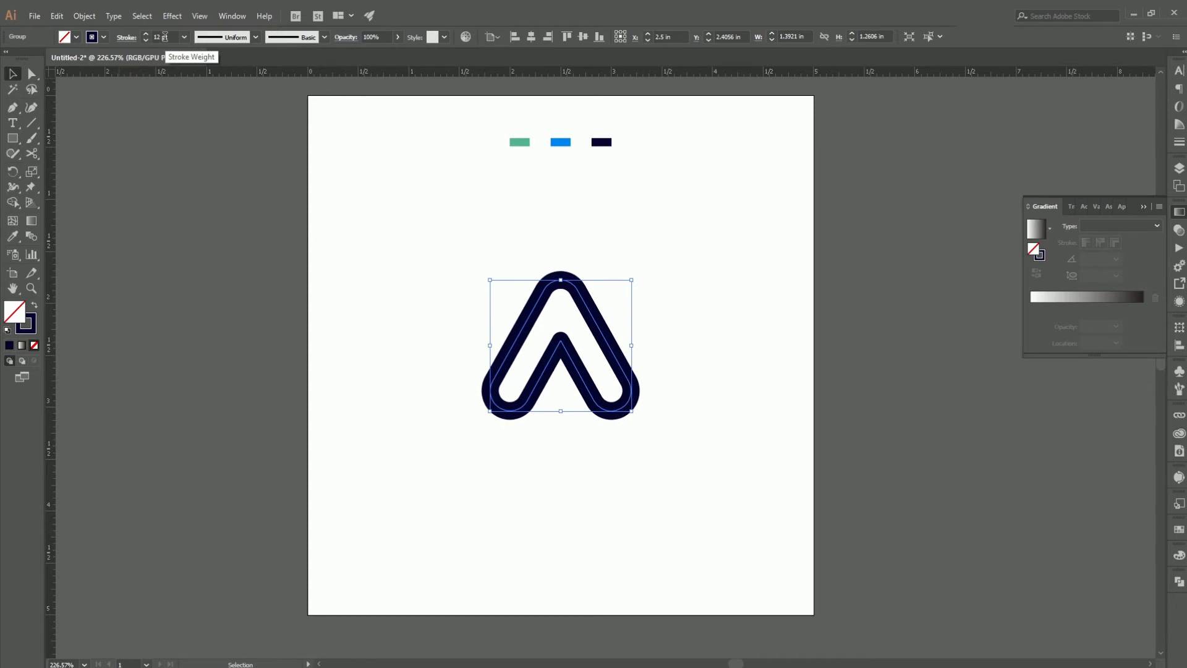
# Try to expand the 12 pt outline into a filled shape.
pyautogui.click(85, 16)
pyautogui.click(124, 155)
pyautogui.press('Return')
pyautogui.click(755, 284)
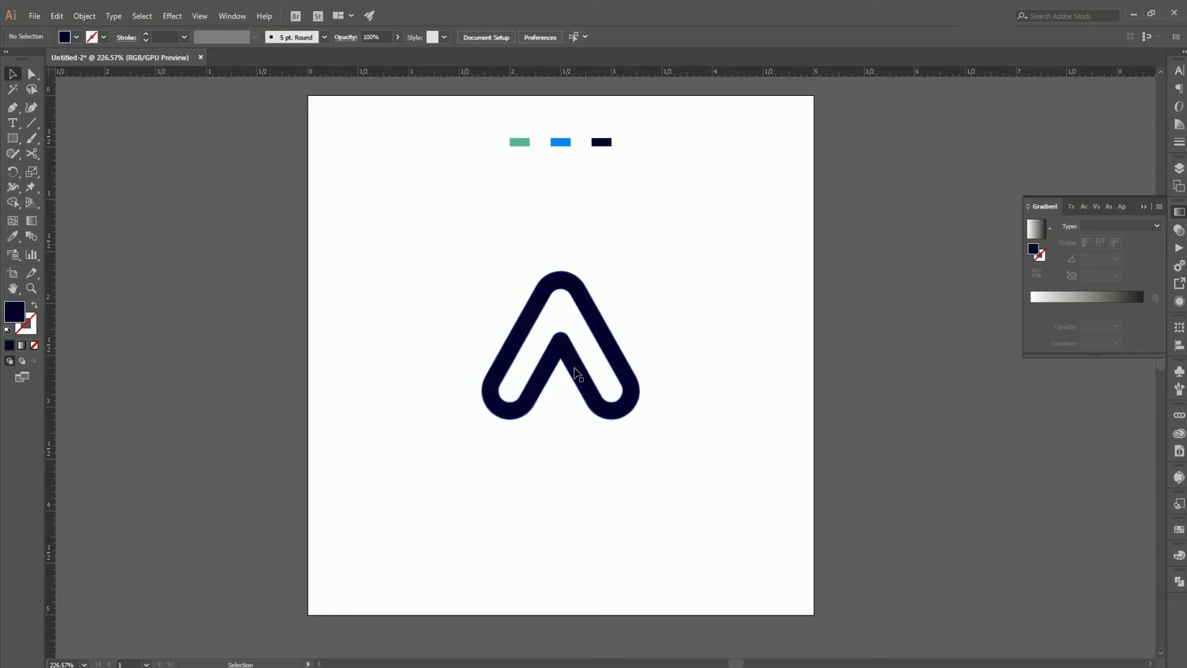
pyautogui.hotkey('ctrl', 'z')
# Cut the outline with the Scissors tool on both sides of the inner apex and delete the piece between the cuts.
pyautogui.click(698, 340)
pyautogui.click(577, 366)
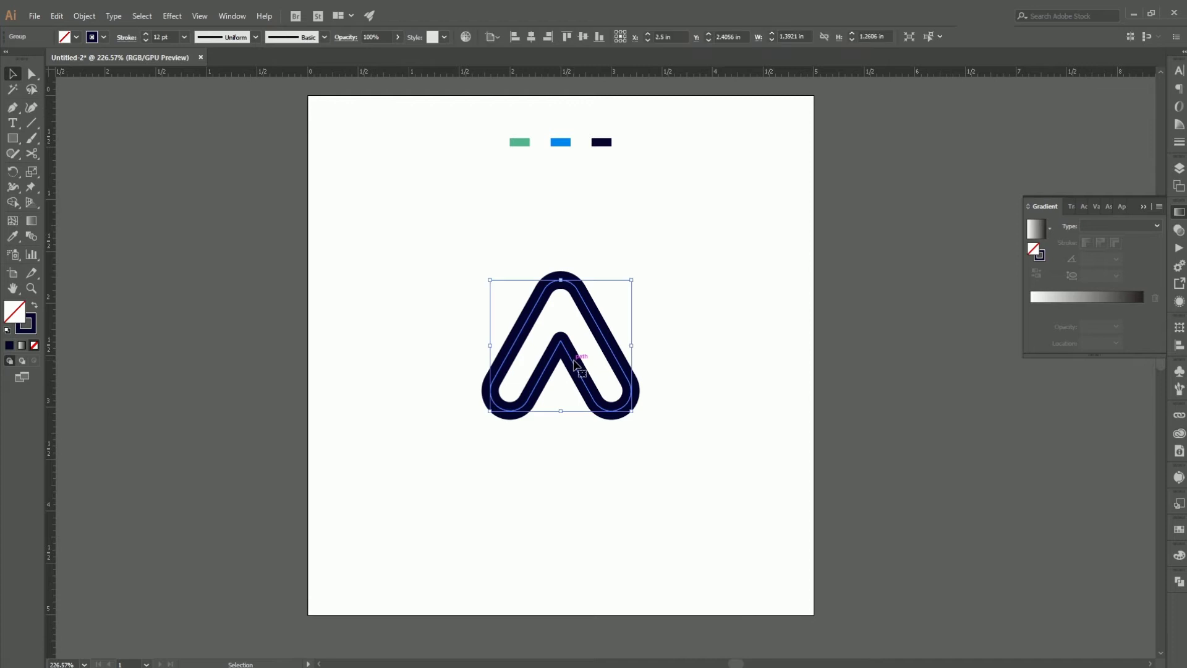
pyautogui.click(32, 153)
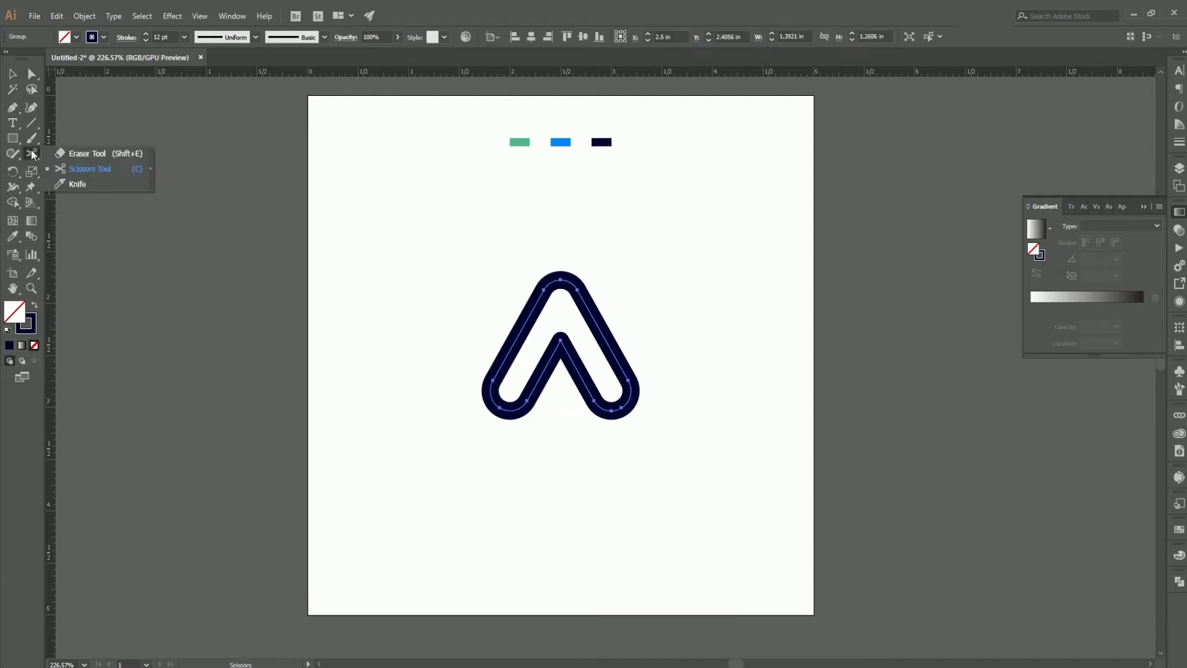
pyautogui.click(547, 365)
pyautogui.click(574, 363)
pyautogui.press('a')
pyautogui.click(556, 345)
pyautogui.press('Delete')
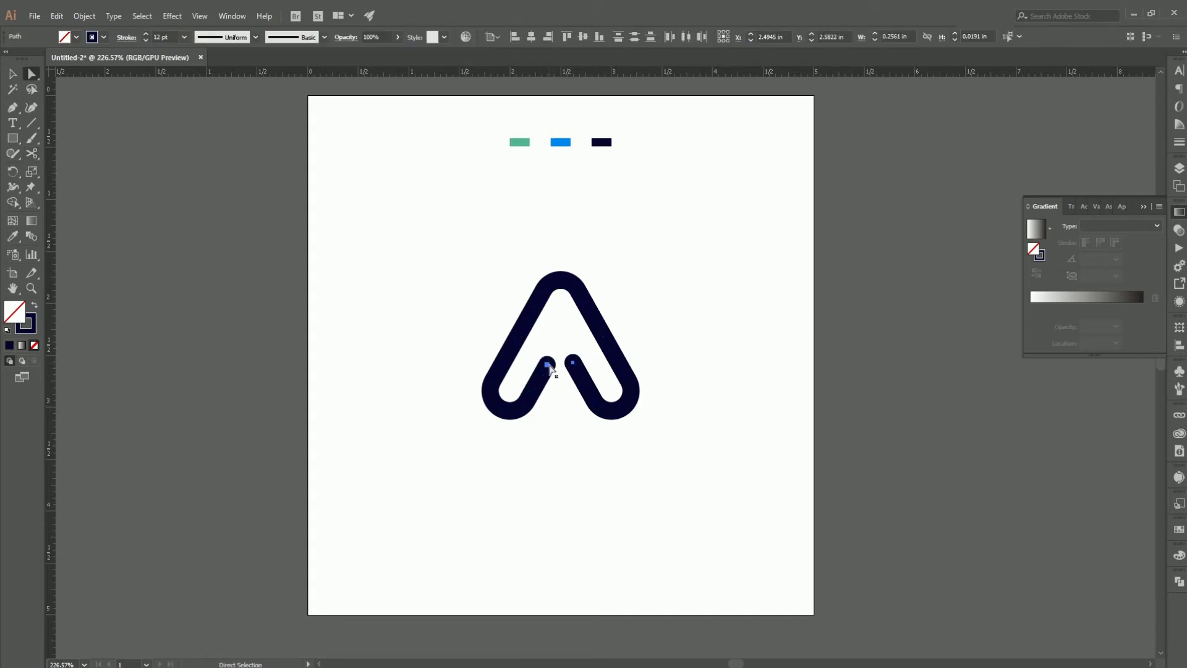
# Extend the two cut inner ends upward so they cross in an X, using a horizontal guide to match their heights.
pyautogui.moveTo(548, 364); pyautogui.dragTo(573, 319)
pyautogui.press('v')
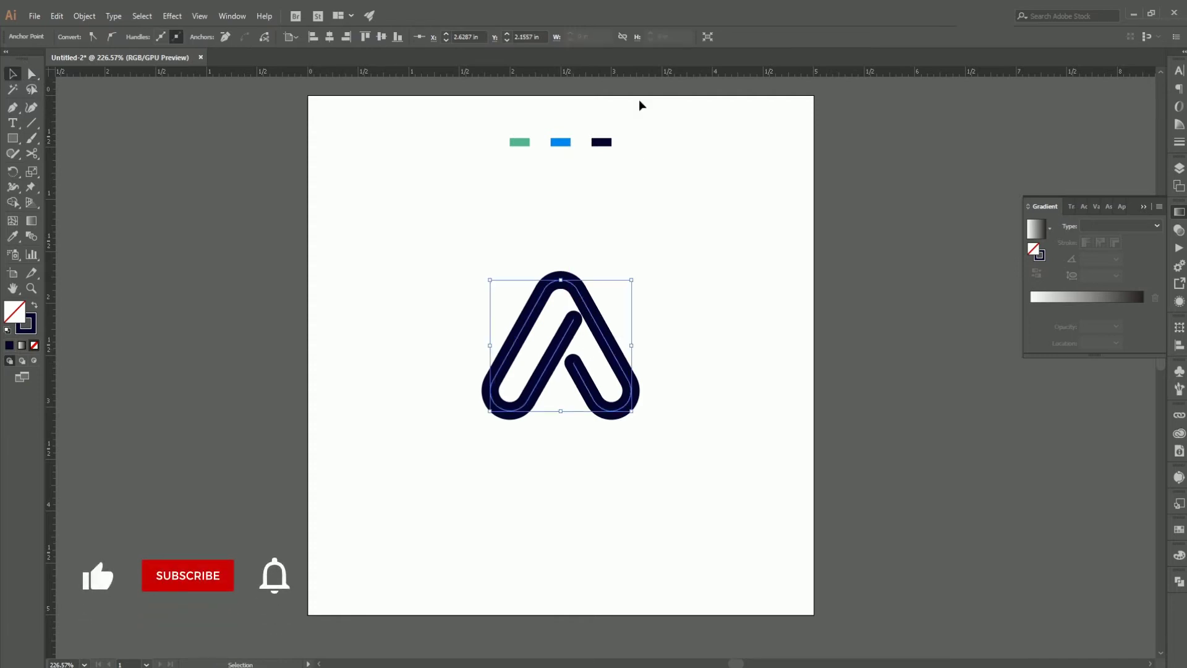
pyautogui.moveTo(643, 75); pyautogui.dragTo(631, 324)
pyautogui.press('a')
pyautogui.moveTo(573, 362); pyautogui.dragTo(550, 320)
pyautogui.press('v')
pyautogui.click(724, 297)
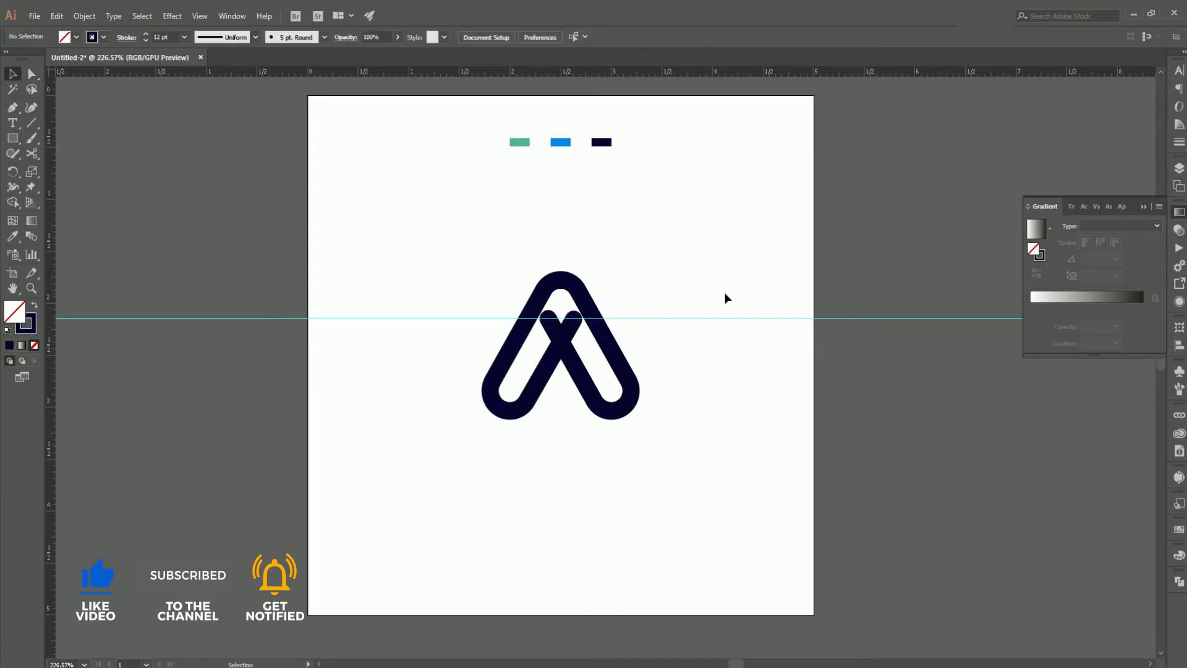
# Lower the end points of both crossing arms slightly along their own directions so they are level inside the outer outline.
pyautogui.scroll(5, 573, 340)
pyautogui.press('a')
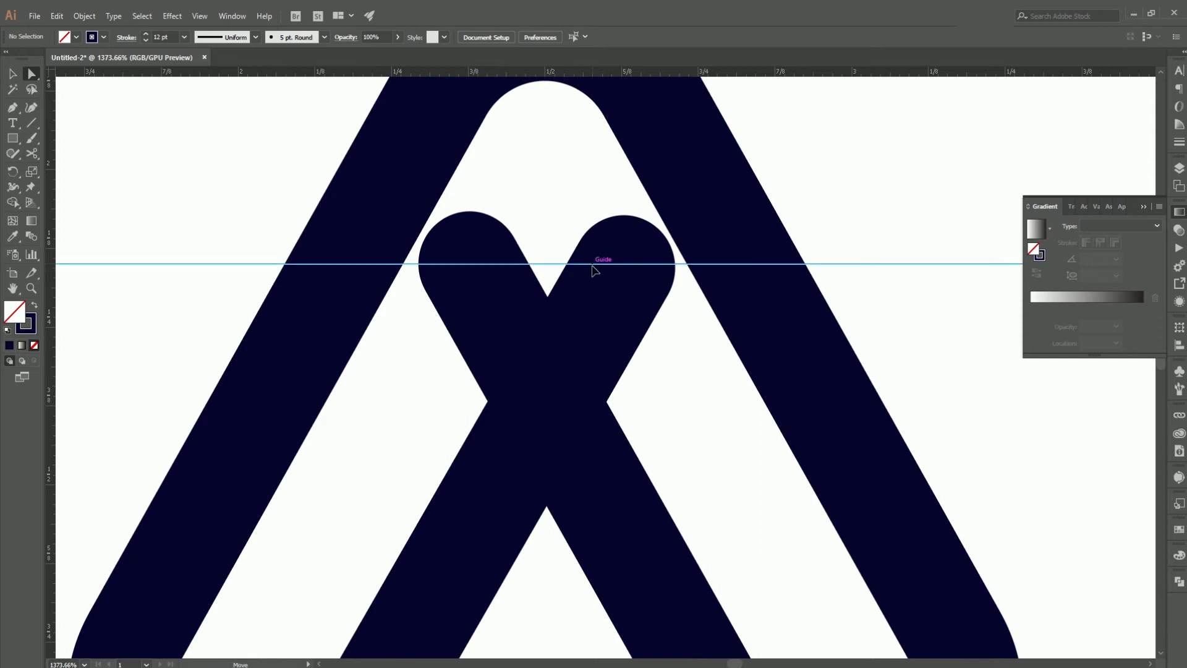
pyautogui.click(622, 269)
pyautogui.moveTo(625, 269); pyautogui.dragTo(622, 272)
pyautogui.moveTo(470, 264); pyautogui.dragTo(474, 273)
pyautogui.moveTo(557, 272); pyautogui.dragTo(616, 286)
pyautogui.click(618, 286)
pyautogui.moveTo(473, 272); pyautogui.dragTo(474, 283)
# Delete the horizontal guide running through the tops of the crossing arms.
pyautogui.press('z')
pyautogui.keyDown('alt'); pyautogui.click(381, 274); pyautogui.keyUp('alt')
pyautogui.moveTo(381, 273); pyautogui.dragTo(781, 405)
pyautogui.press('v')
pyautogui.press('Delete')
# Expand the fill and stroke of the whole A-shaped outline.
pyautogui.moveTo(723, 311); pyautogui.dragTo(536, 414)
pyautogui.click(84, 16)
pyautogui.click(132, 151)
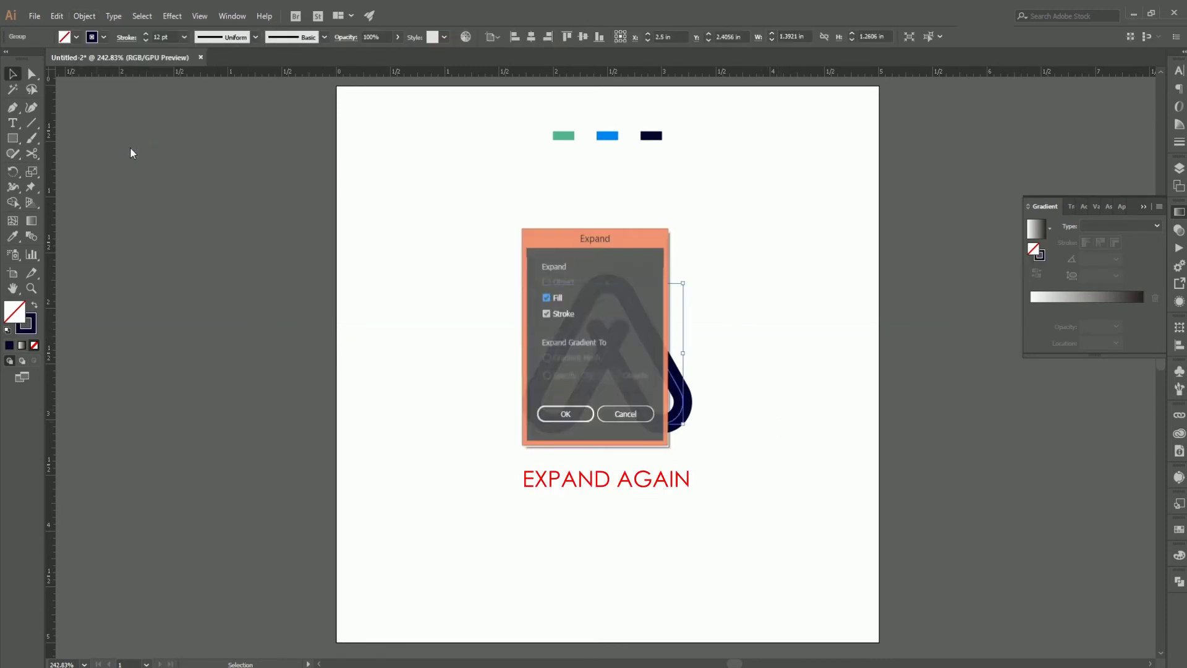
pyautogui.press('Return')
pyautogui.click(670, 226)
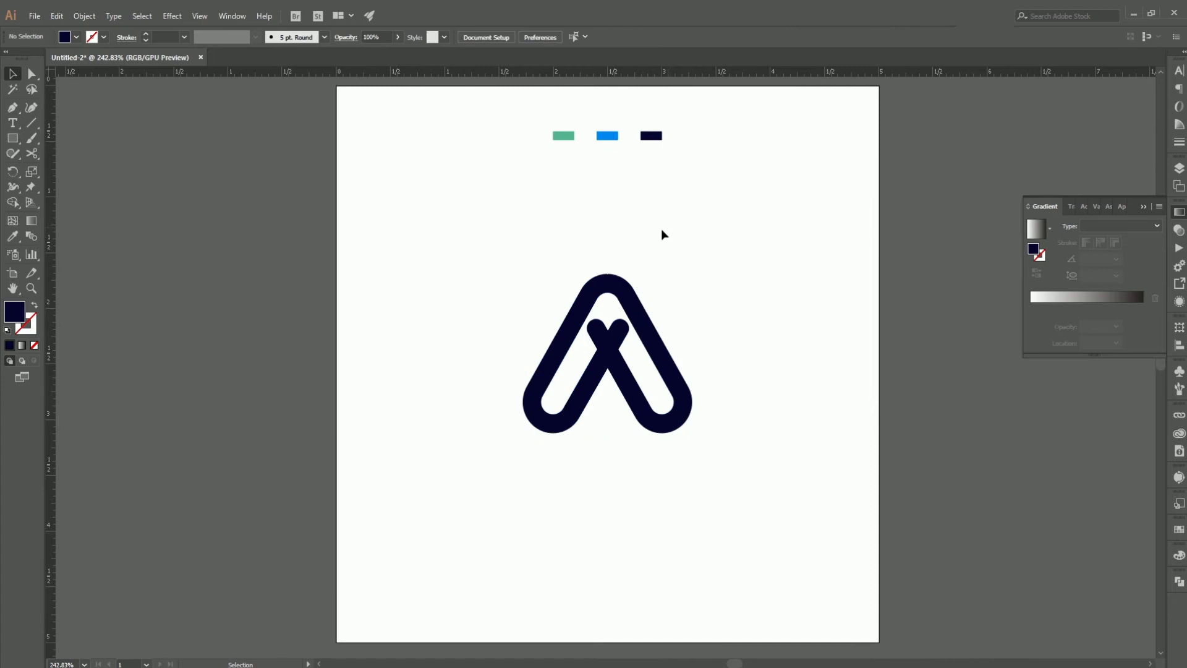
# Fill the logo with a linear gradient running from the green swatch color to the blue swatch color.
pyautogui.click(648, 321)
pyautogui.press('.')
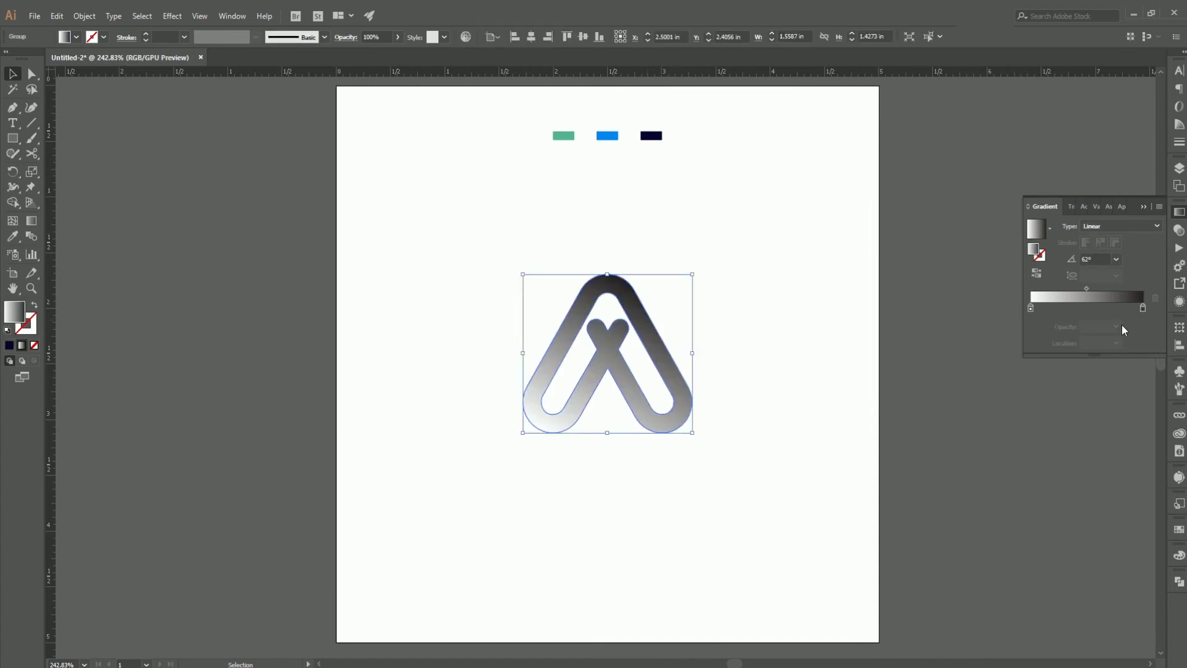
pyautogui.click(1031, 309)
pyautogui.press('u')
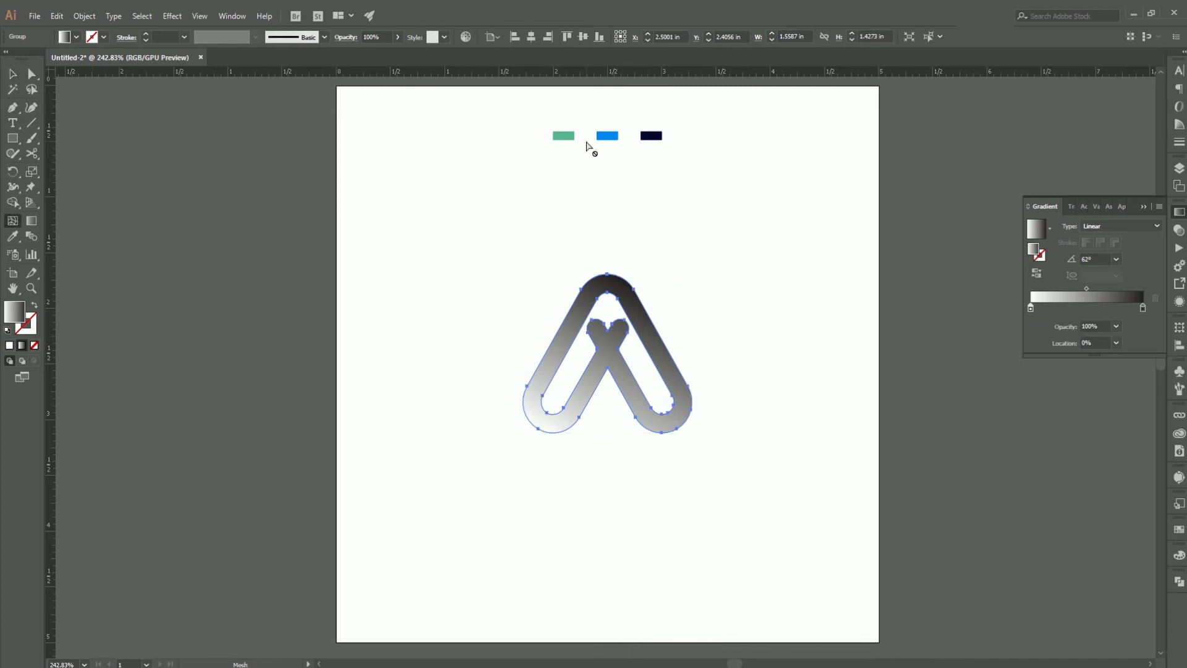
pyautogui.press('i')
pyautogui.keyDown('shift'); pyautogui.click(562, 134); pyautogui.keyUp('shift')
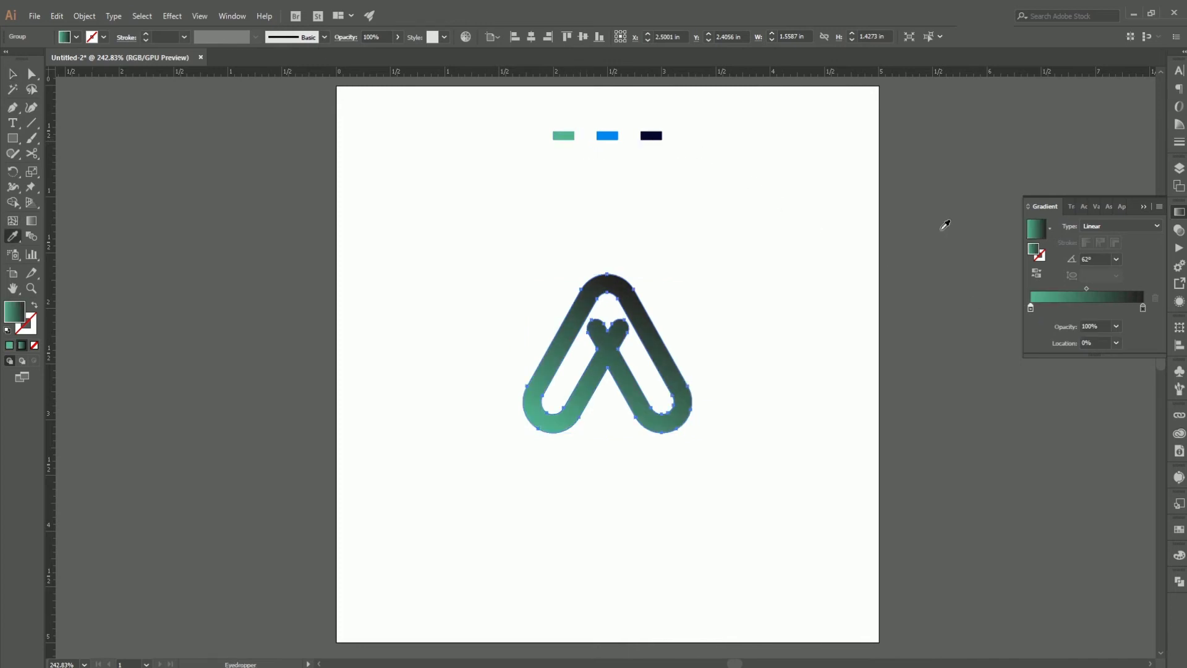
pyautogui.click(1143, 308)
pyautogui.keyDown('shift'); pyautogui.click(615, 131); pyautogui.keyUp('shift')
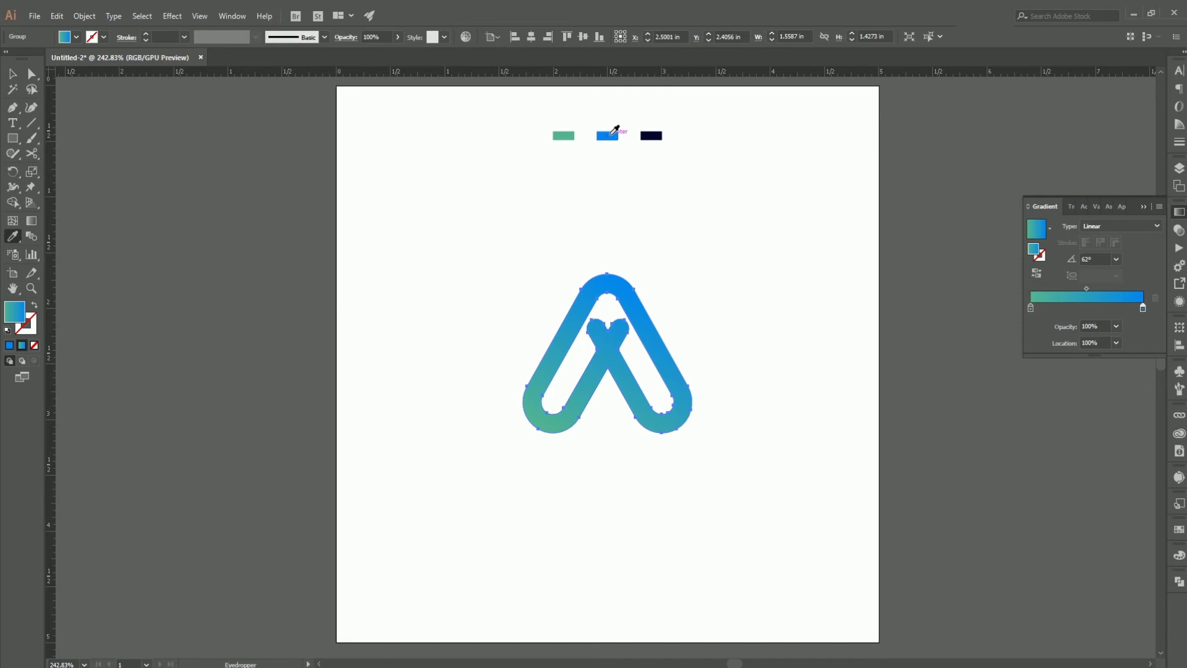
# Redraw the gradient from the logo's left foot up to the arm crossing, at an angle of about 55°.
pyautogui.press('g')
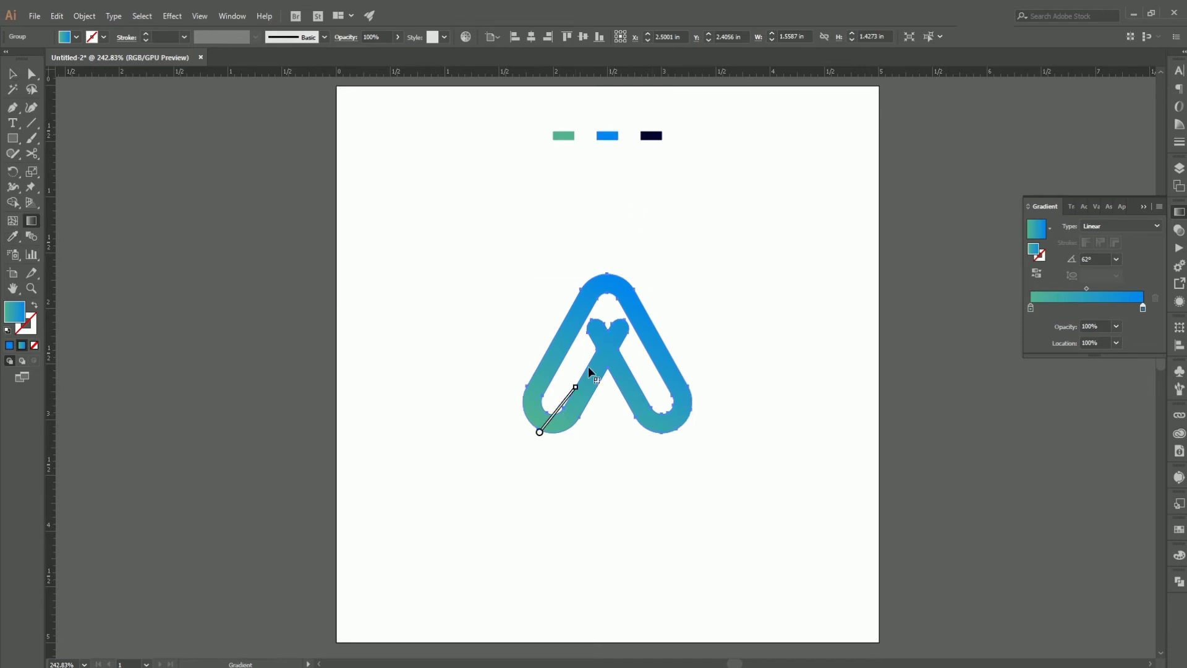
pyautogui.moveTo(559, 412); pyautogui.dragTo(602, 341)
pyautogui.press('v')
pyautogui.click(703, 263)
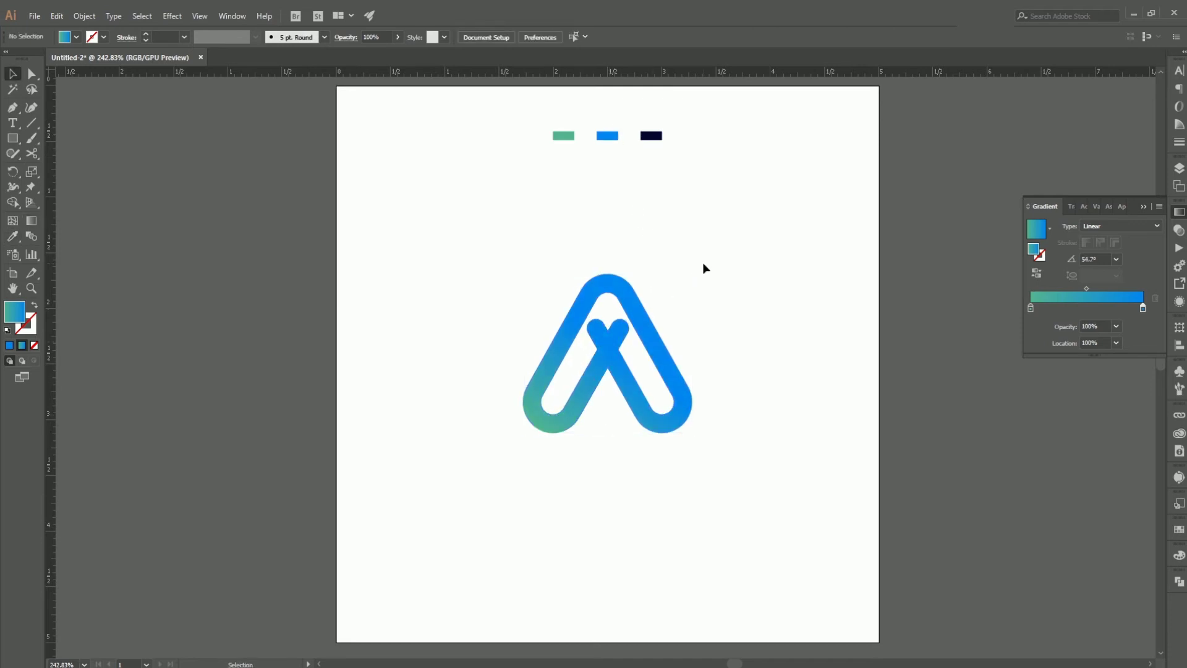
# Draw a background rectangle about 4.51 × 2.85 in in the dark navy swatch color and send it behind the logo.
pyautogui.press('m')
pyautogui.moveTo(364, 195); pyautogui.dragTo(854, 513)
pyautogui.press('i')
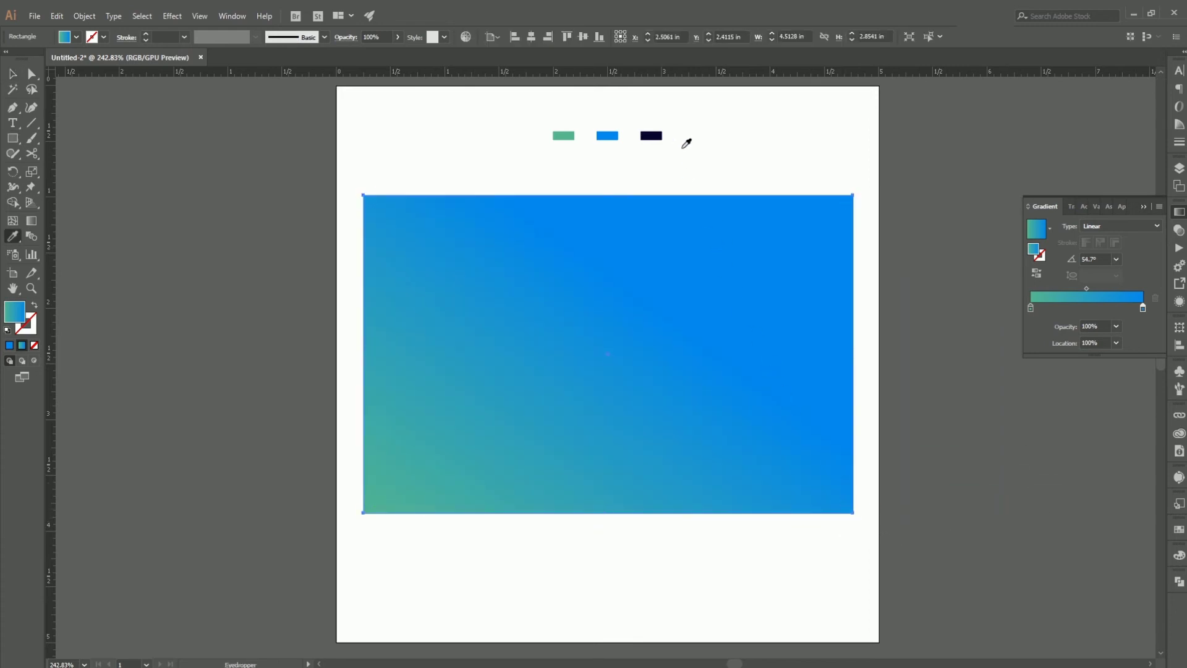
pyautogui.click(651, 136)
pyautogui.press('v')
pyautogui.hotkey('ctrl', 'shift', '[')
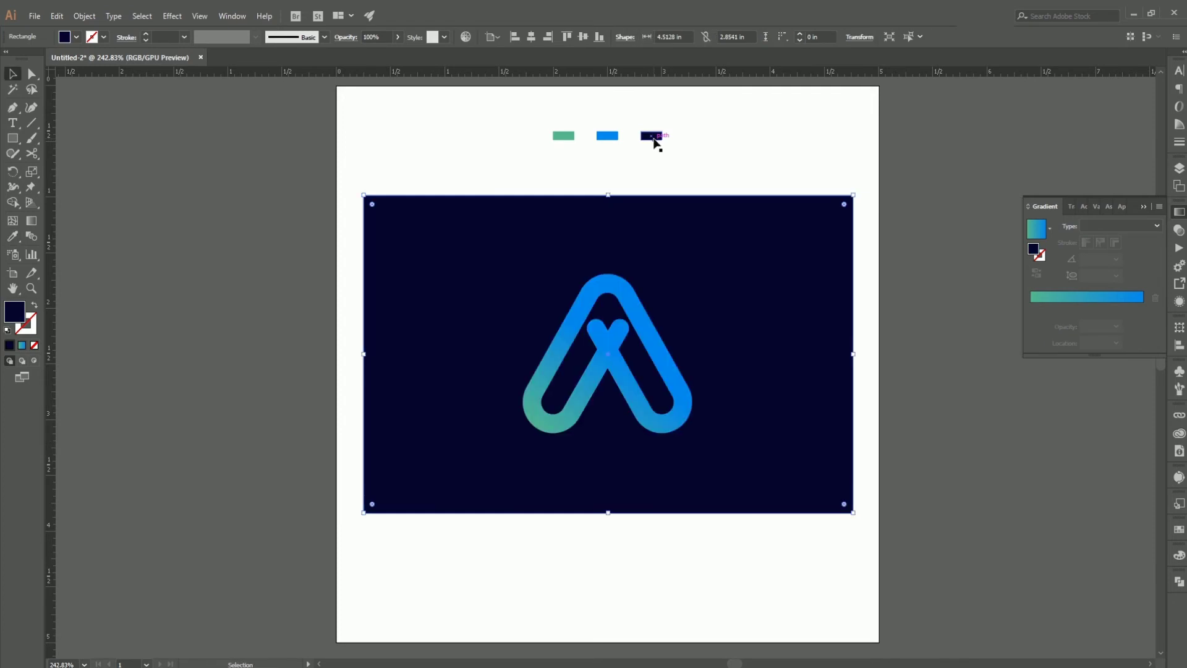
pyautogui.click(902, 518)
# Draw a four-sided shadow shape with the Pen tool over the right inner leg, directly below the arm crossing.
pyautogui.press('z')
pyautogui.moveTo(606, 341); pyautogui.dragTo(865, 402)
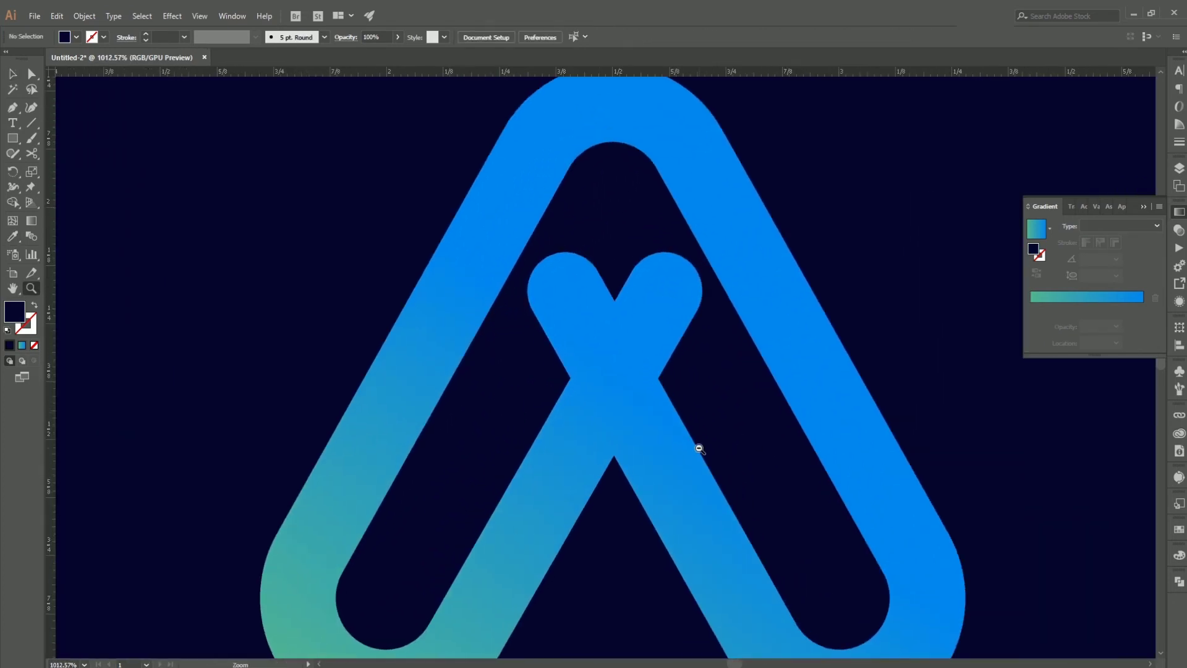
pyautogui.moveTo(699, 448); pyautogui.dragTo(687, 406)
pyautogui.press('p')
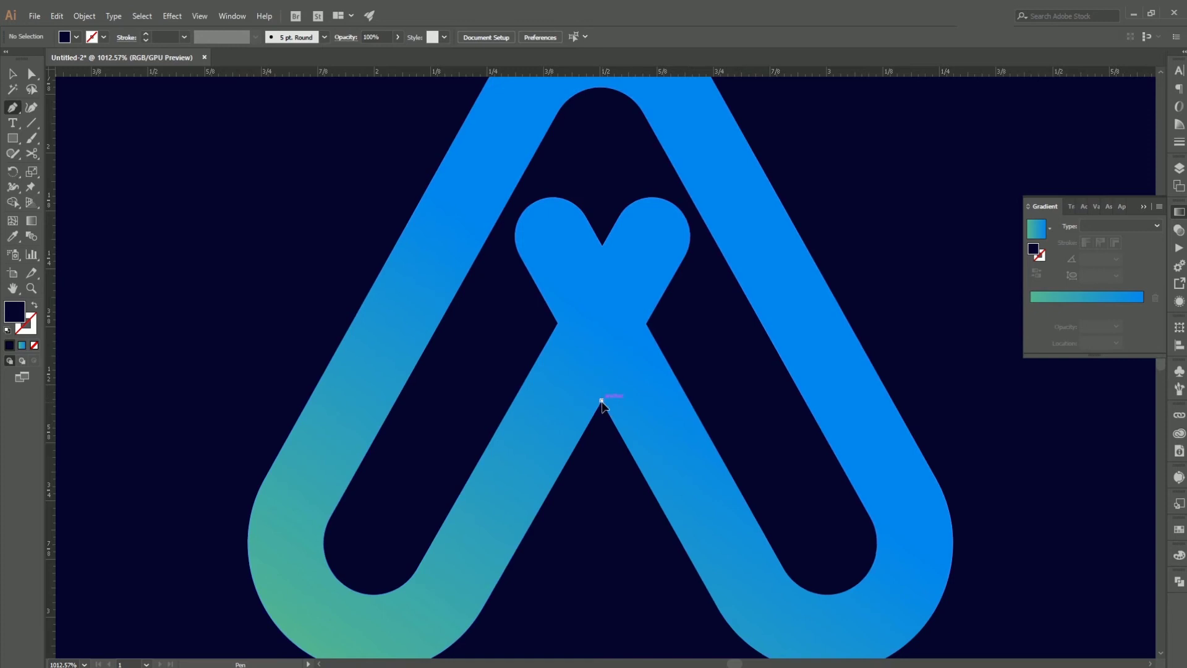
pyautogui.click(602, 400)
pyautogui.click(646, 324)
pyautogui.click(682, 388)
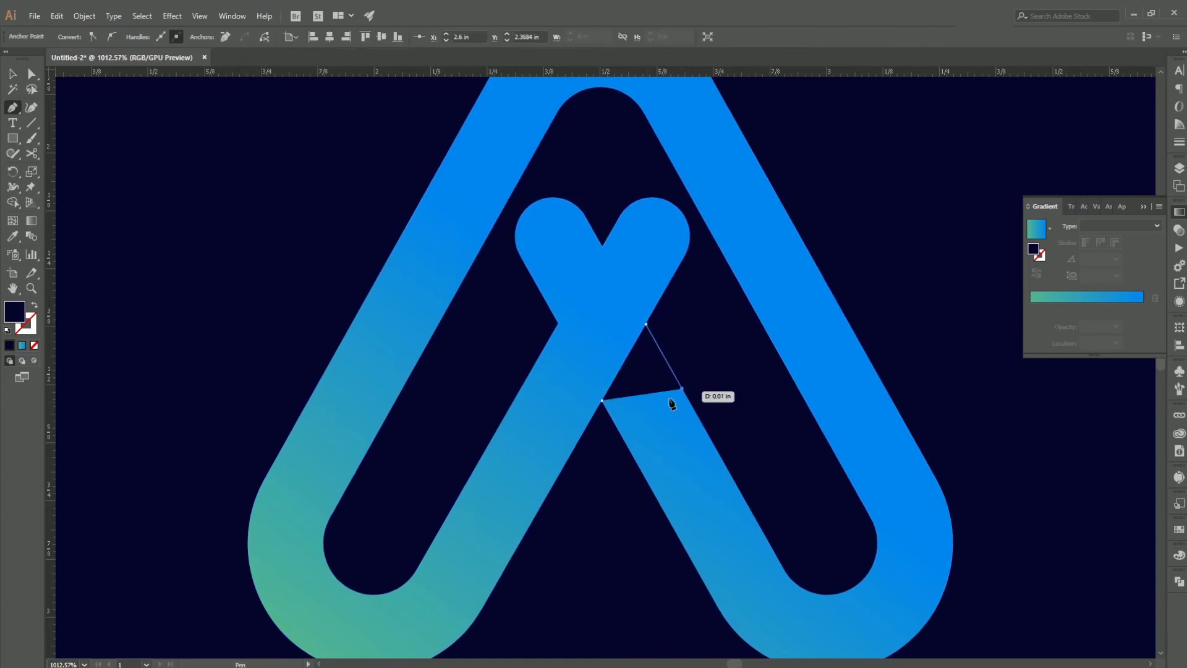
pyautogui.click(632, 454)
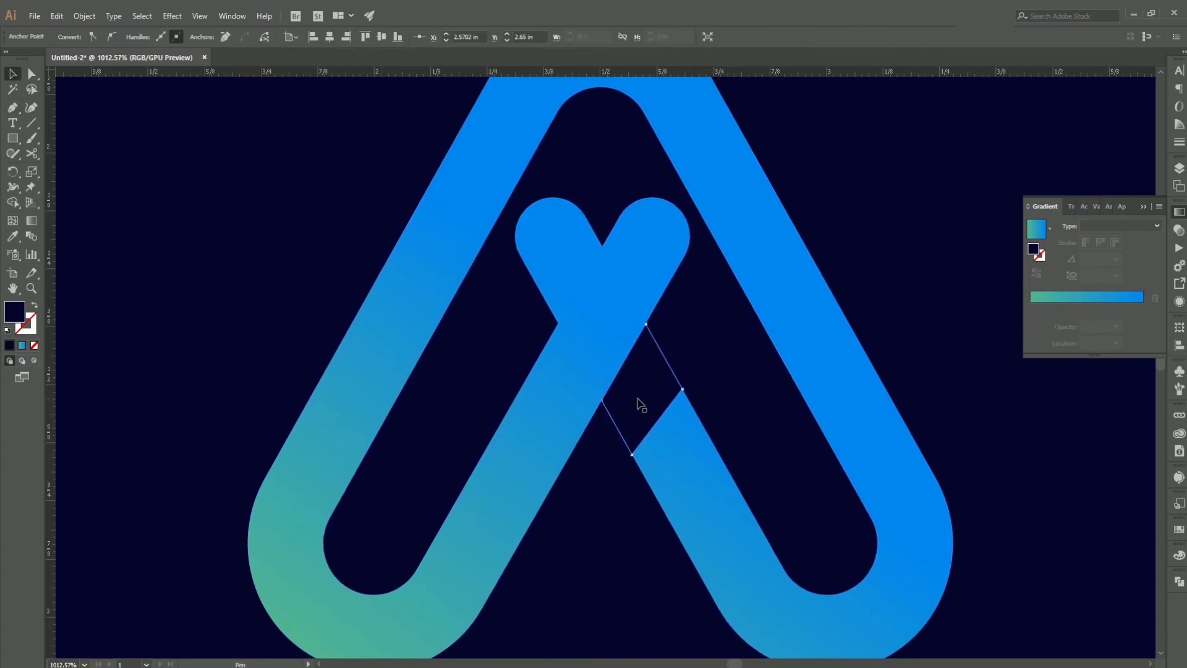
pyautogui.press('v')
# Fill the four-sided shadow shape with the white-to-black linear gradient preset.
pyautogui.press('.')
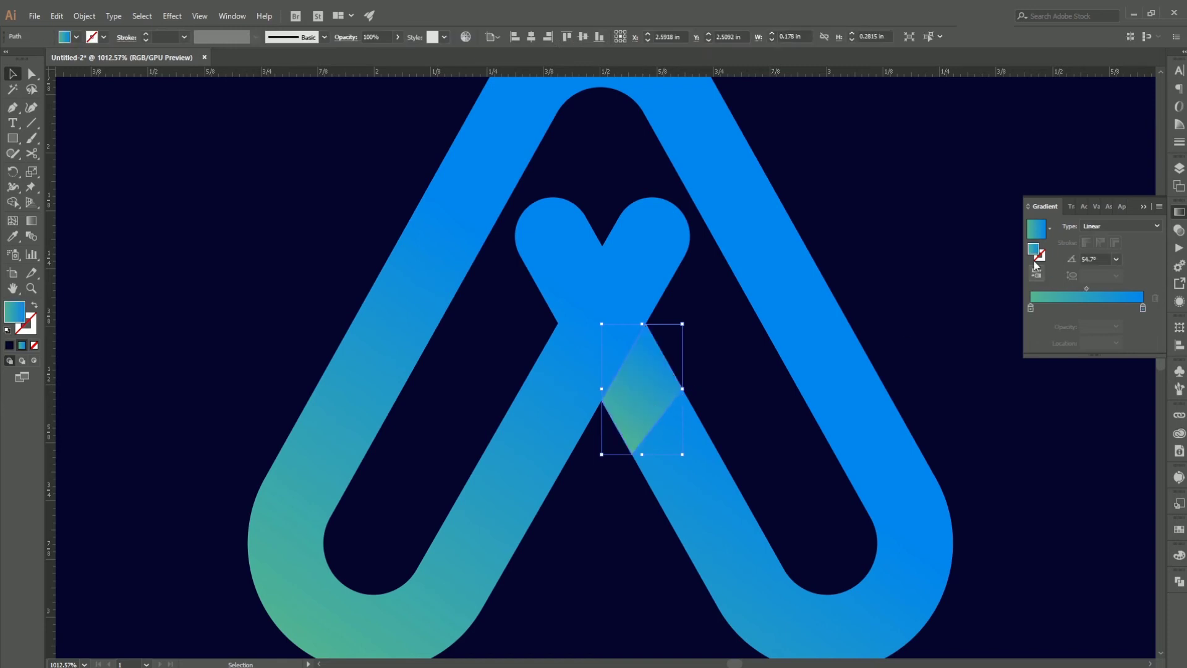
pyautogui.click(1050, 228)
pyautogui.click(1020, 257)
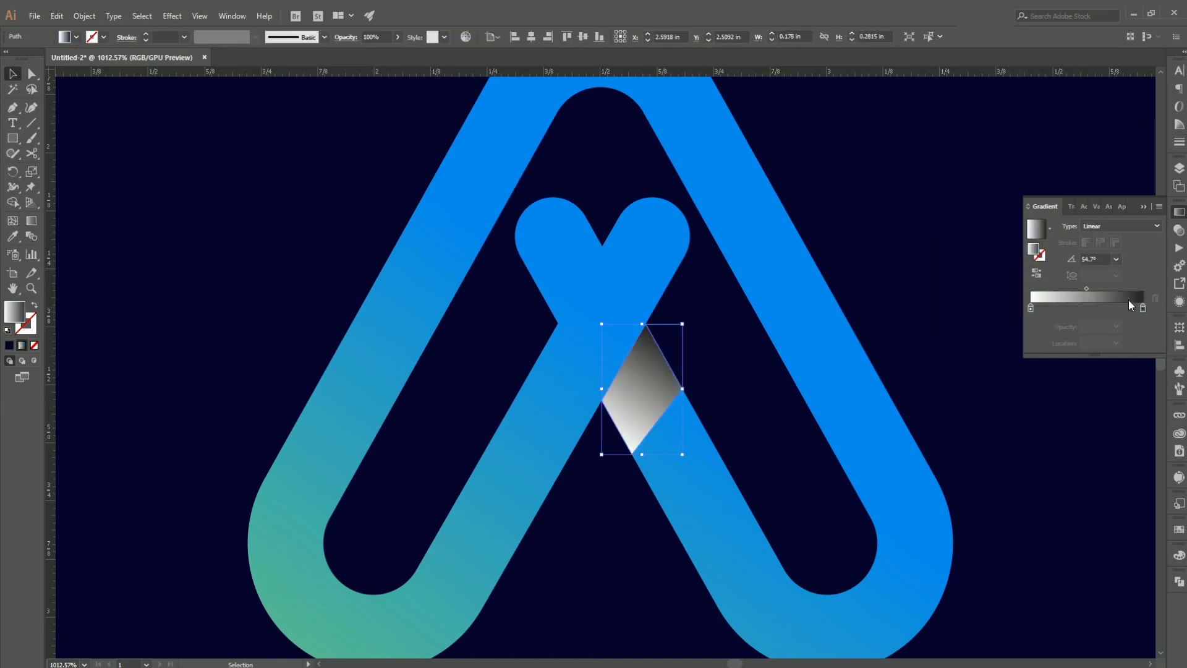
# Recolor the gradient's white stop with blue sampled from the logo and run the gradient down the leg at about -56°.
pyautogui.click(1143, 308)
pyautogui.click(1030, 307)
pyautogui.press('i')
pyautogui.keyDown('shift'); pyautogui.click(691, 410); pyautogui.keyUp('shift')
pyautogui.press('g')
pyautogui.moveTo(613, 356); pyautogui.dragTo(650, 408)
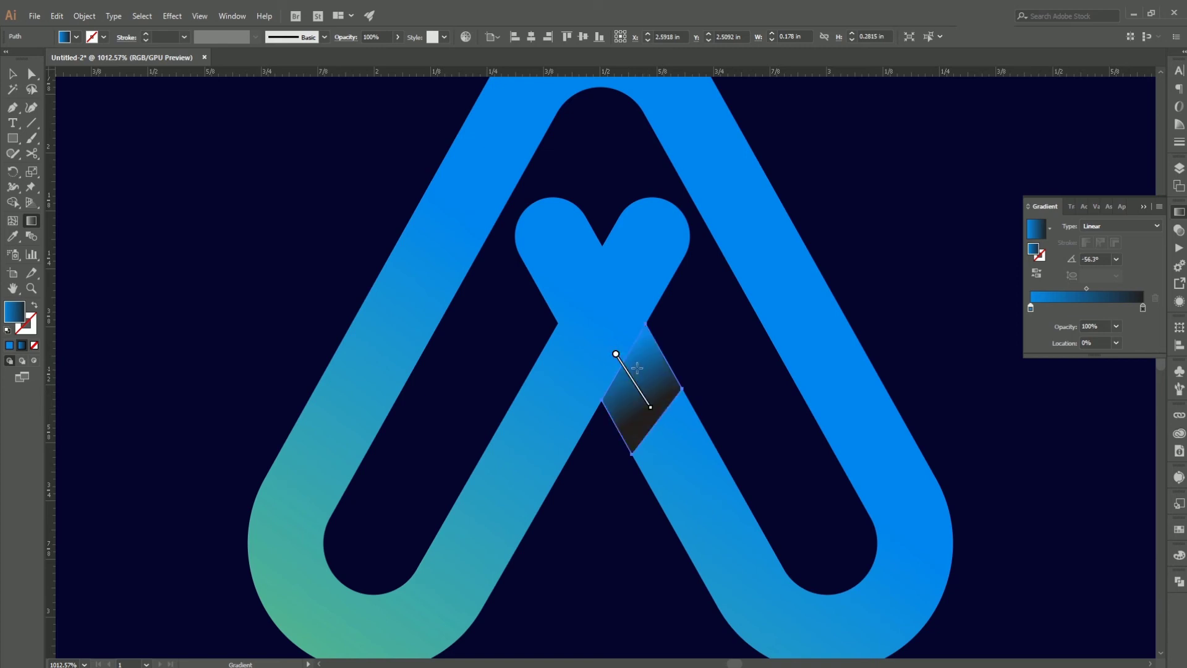
# Reverse the lower shadow shape's gradient and run it diagonally at about -41° with the dark end along the crossing arm.
pyautogui.click(1037, 275)
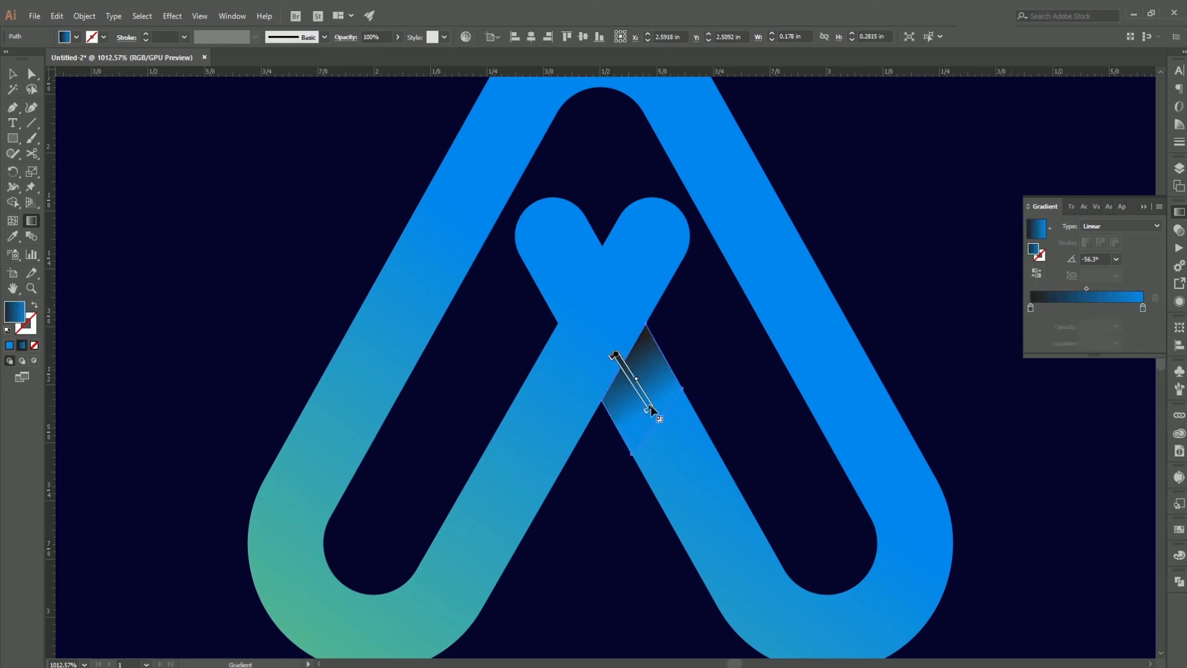
pyautogui.moveTo(612, 356); pyautogui.dragTo(652, 407)
pyautogui.moveTo(656, 404); pyautogui.dragTo(655, 404)
pyautogui.press('v')
pyautogui.click(702, 403)
pyautogui.click(647, 388)
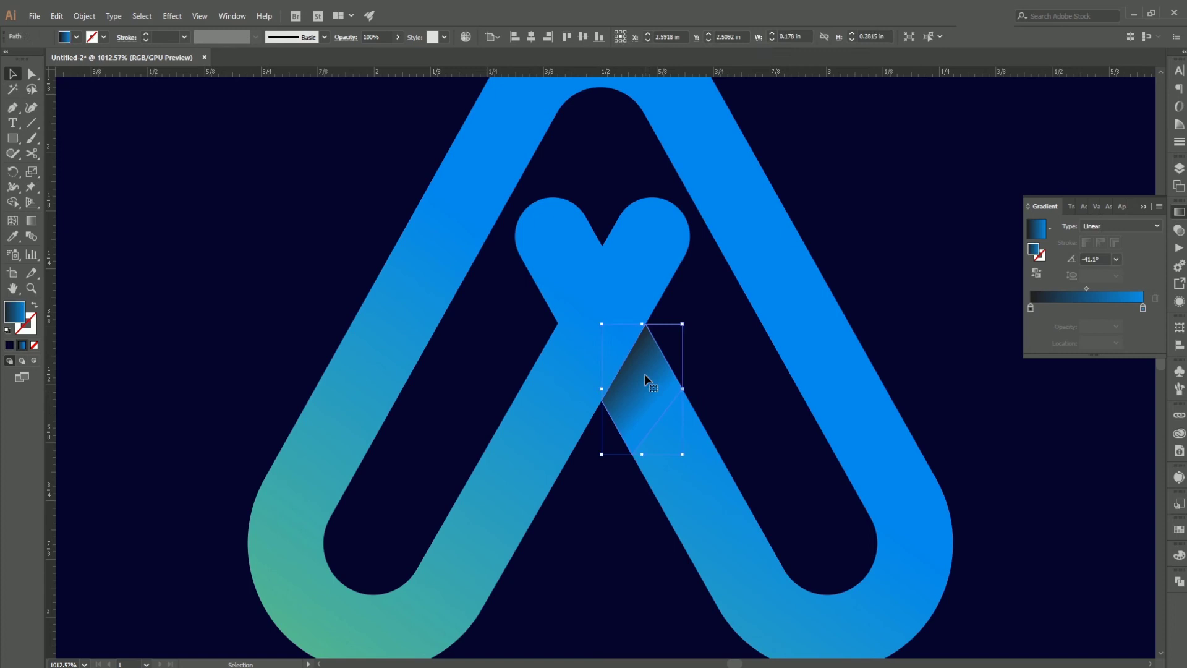
# Draw a second four-sided shadow shape with the Pen tool over the left arm tip, directly above the arm crossing.
pyautogui.press('p')
pyautogui.click(603, 247)
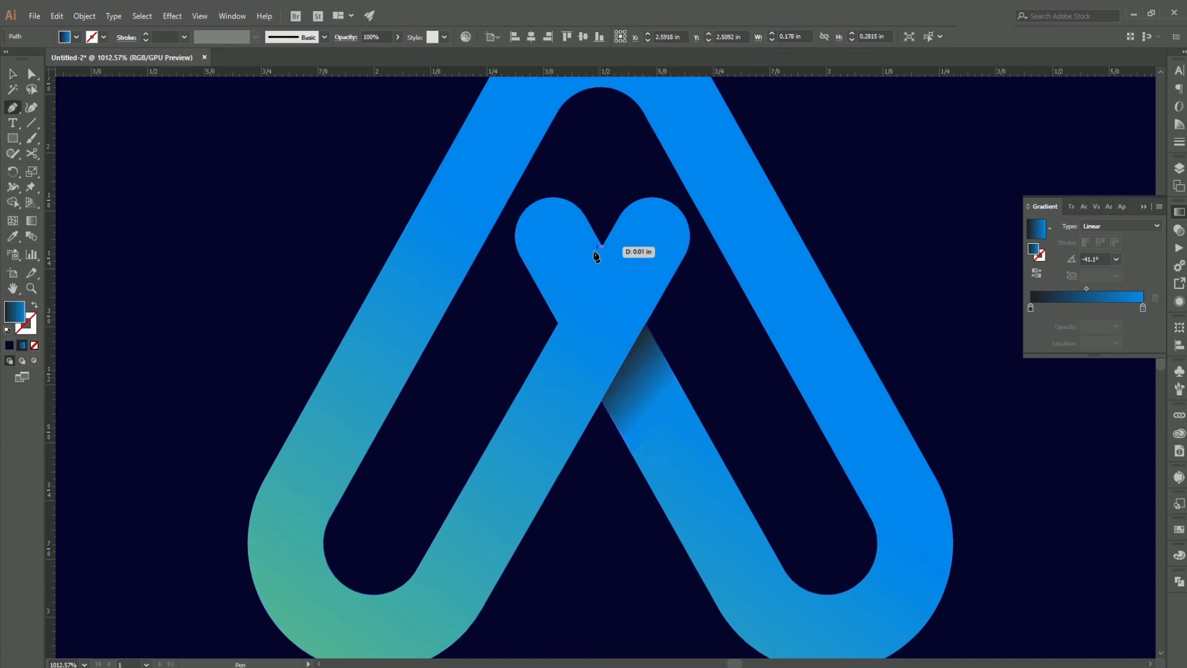
pyautogui.click(558, 322)
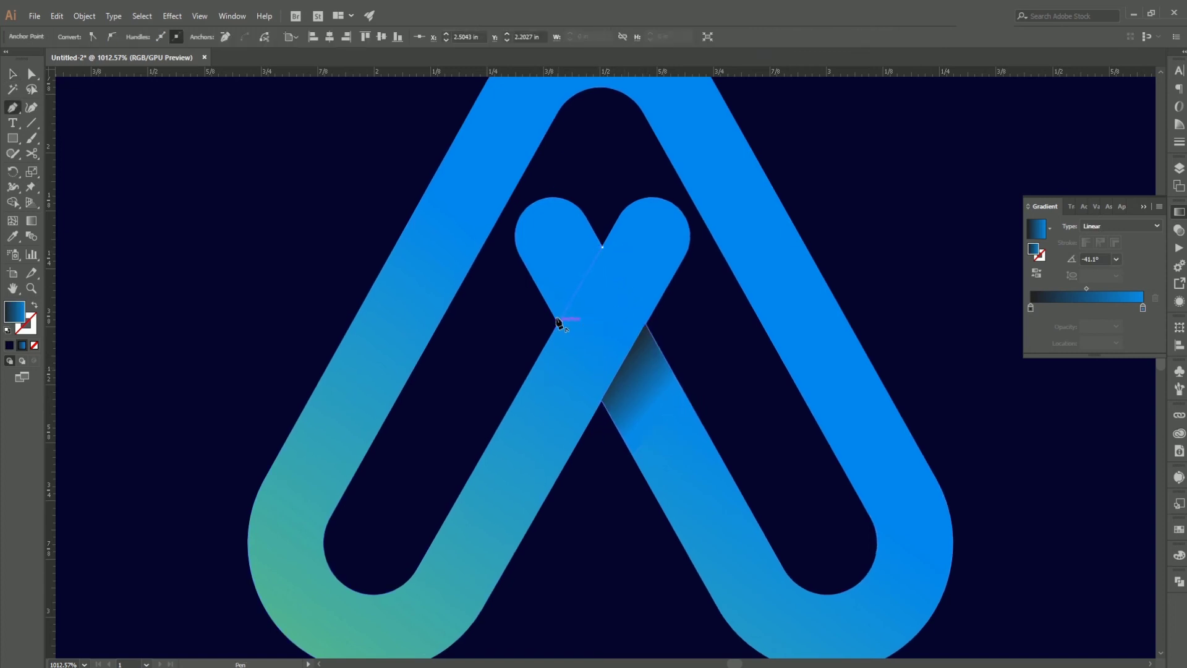
pyautogui.click(526, 266)
pyautogui.click(586, 216)
pyautogui.click(603, 246)
# Run the upper shadow shape's gradient at about 136° so its dark end lies along the crossing arm.
pyautogui.press('v')
pyautogui.press('g')
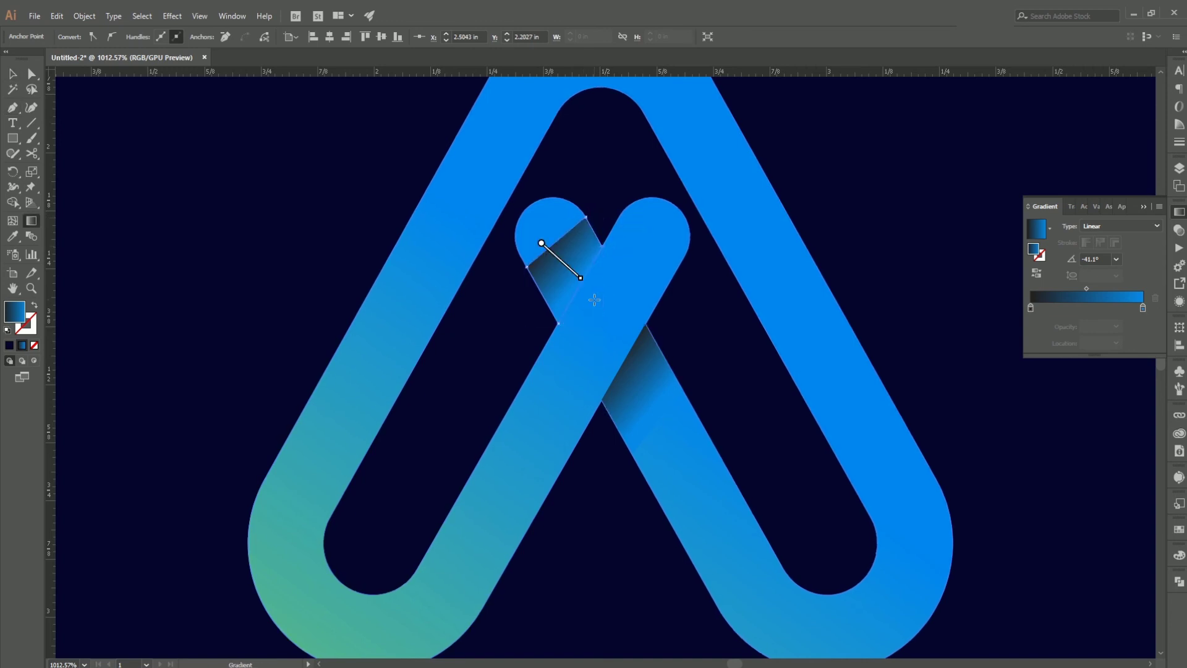
pyautogui.moveTo(557, 253); pyautogui.dragTo(548, 253)
pyautogui.press('v')
# Select both shadow shapes, try the Multiply blend mode on them, and set their blend mode to Overlay.
pyautogui.keyDown('shift'); pyautogui.click(641, 367); pyautogui.keyUp('shift')
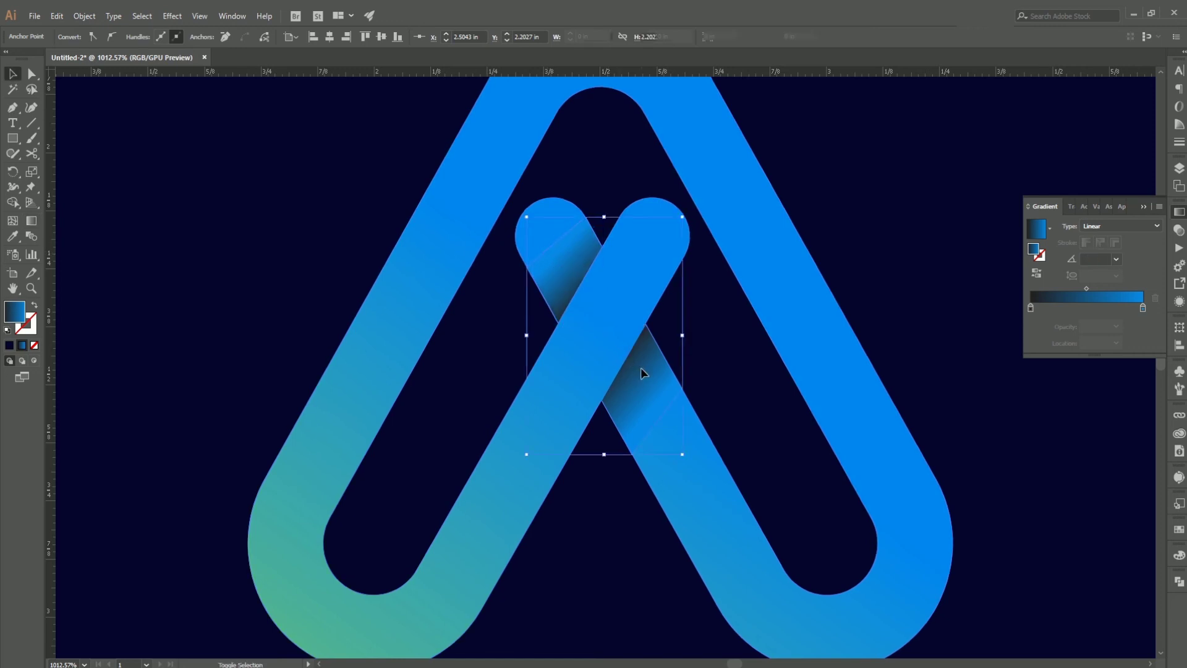
pyautogui.click(1177, 231)
pyautogui.click(1066, 227)
pyautogui.click(1060, 271)
pyautogui.click(1060, 228)
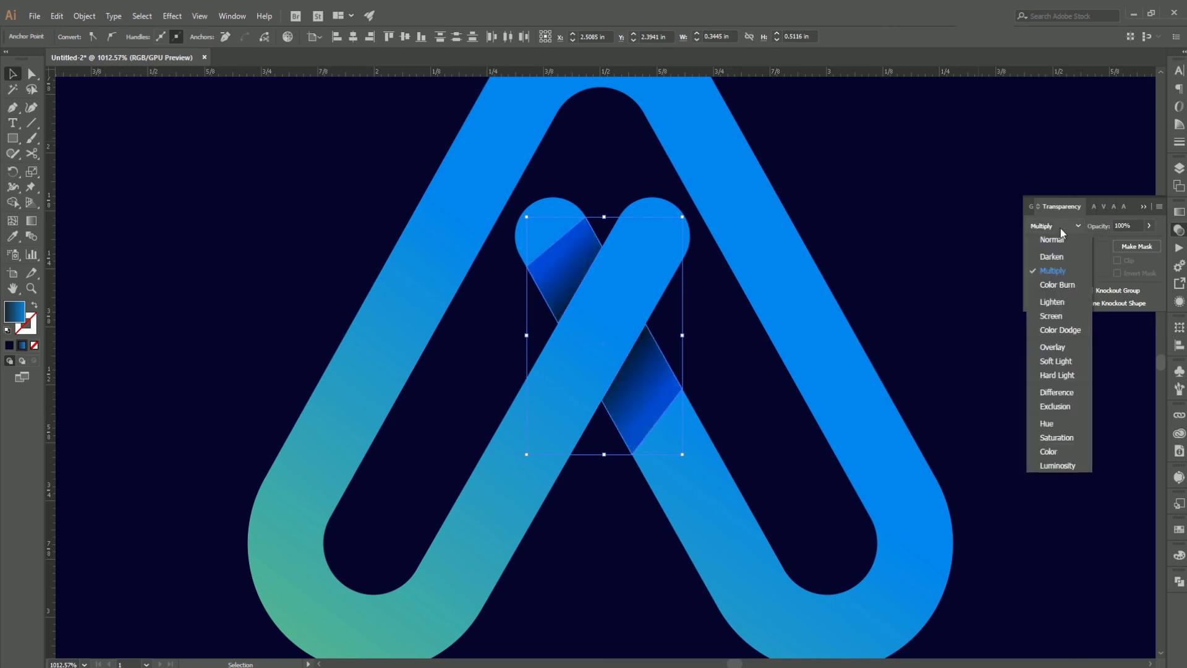
pyautogui.click(1070, 336)
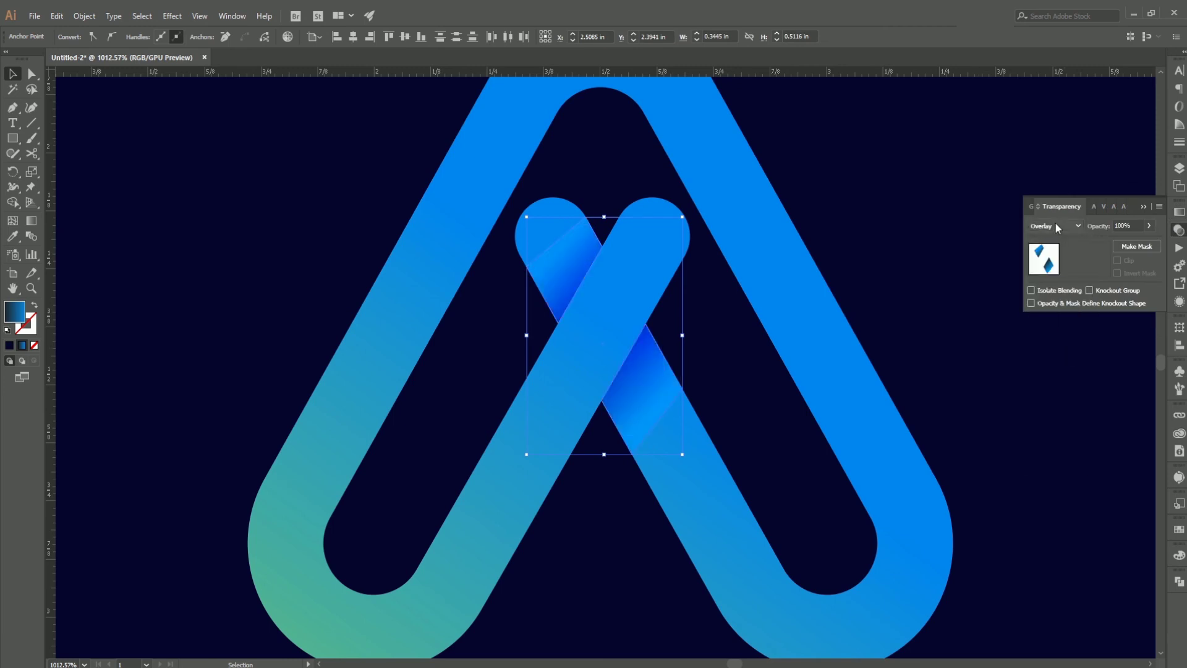
# Compare the Screen and Multiply blend modes on both shadow shapes, then return them to Overlay.
pyautogui.click(1056, 226)
pyautogui.click(1057, 316)
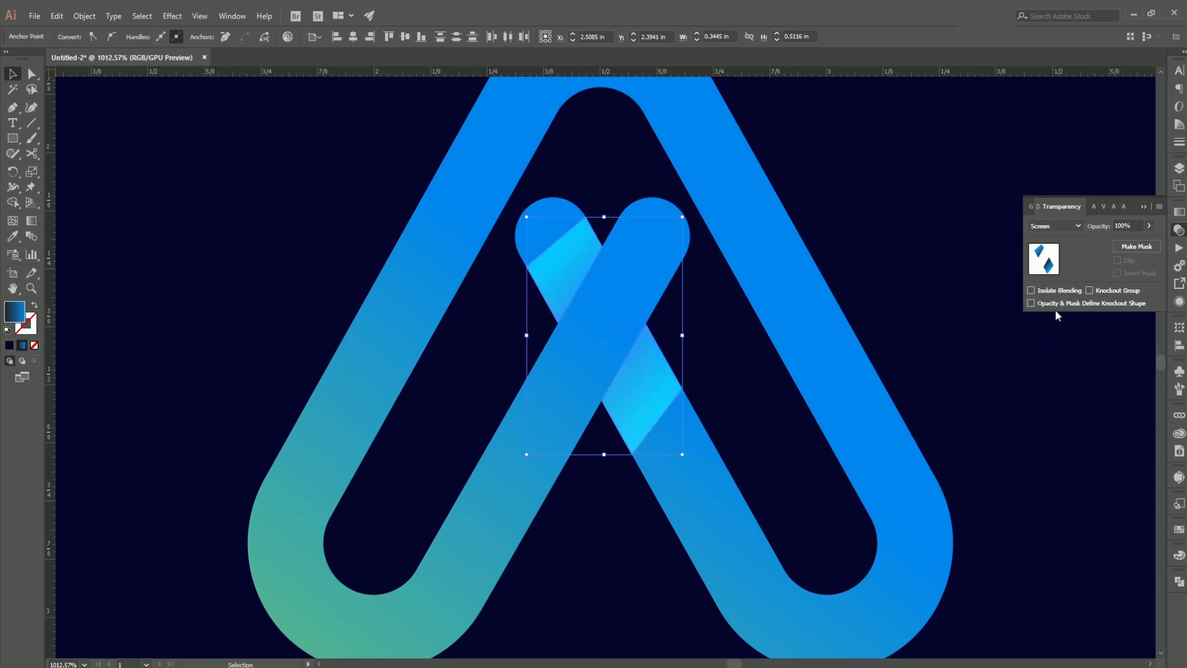
pyautogui.click(1056, 226)
pyautogui.click(1052, 269)
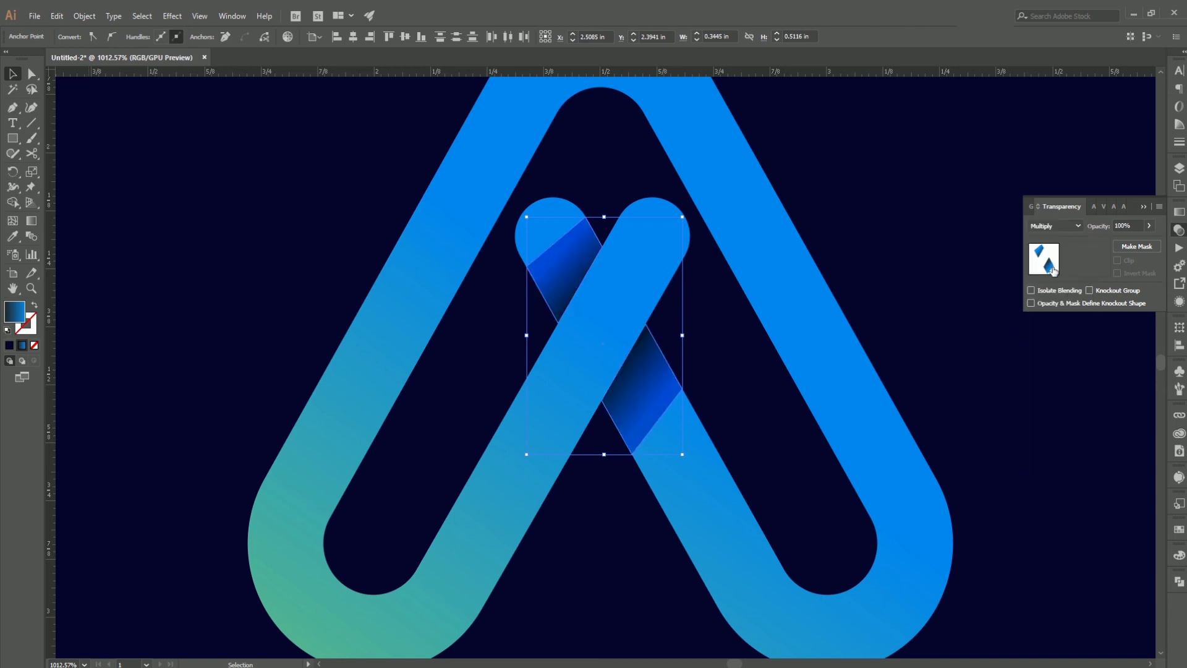
pyautogui.click(1055, 226)
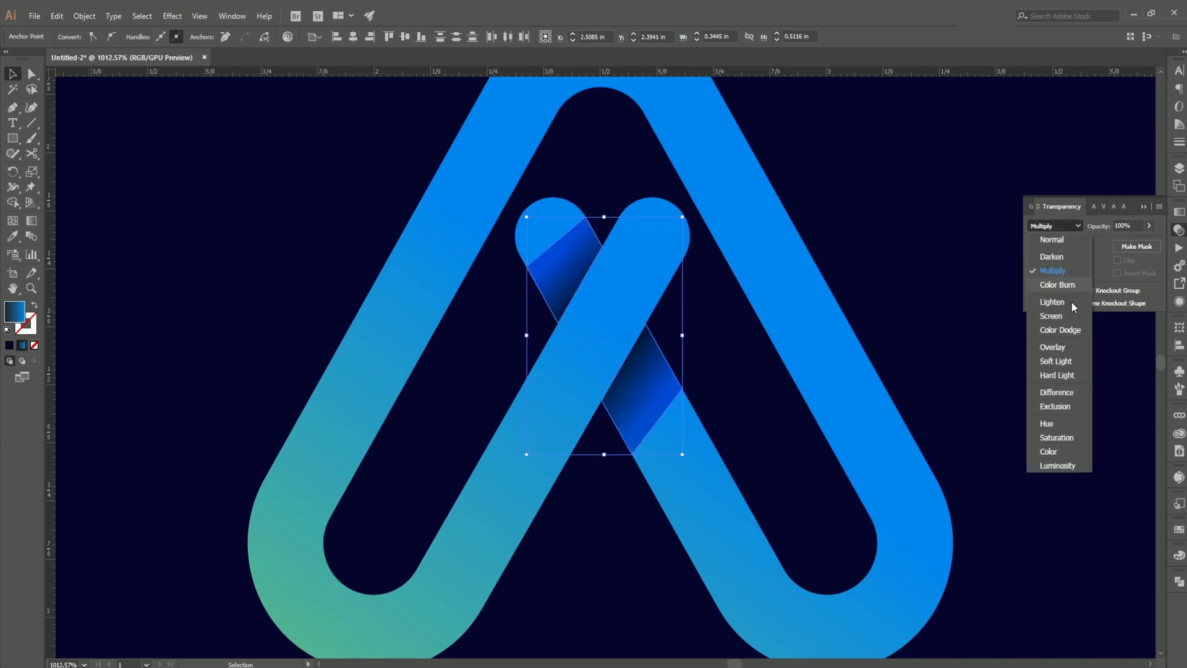
pyautogui.click(1062, 345)
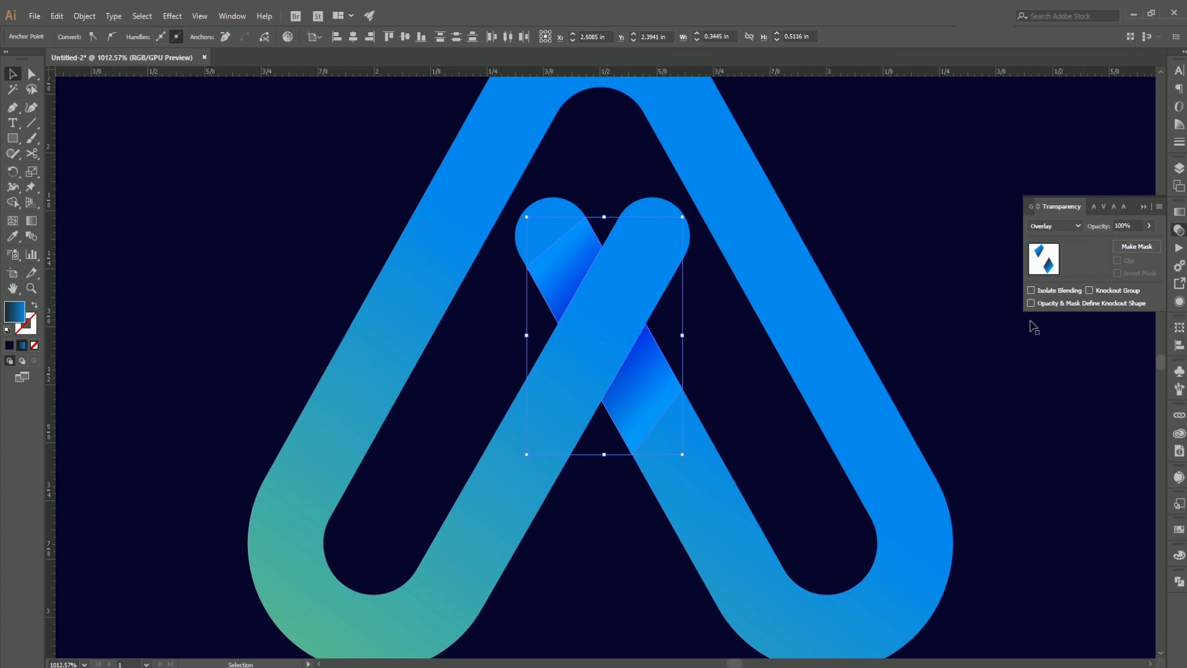
# Set the opacity of the blue gradient stop to 0% on the lower shadow shape.
pyautogui.click(642, 402)
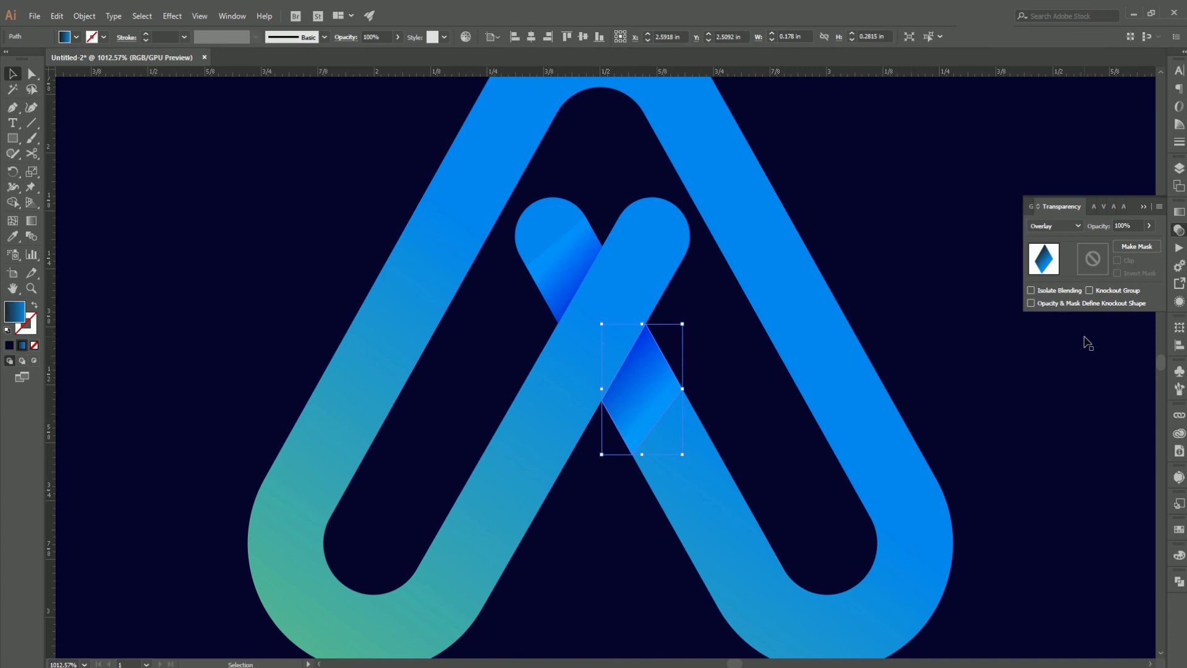
pyautogui.hotkey('ctrl', 'F9')
pyautogui.click(1143, 308)
pyautogui.write('0')
pyautogui.press('Return')
# Make the blue gradient stop of the upper shadow shape fully transparent, with 0% opacity.
pyautogui.click(562, 267)
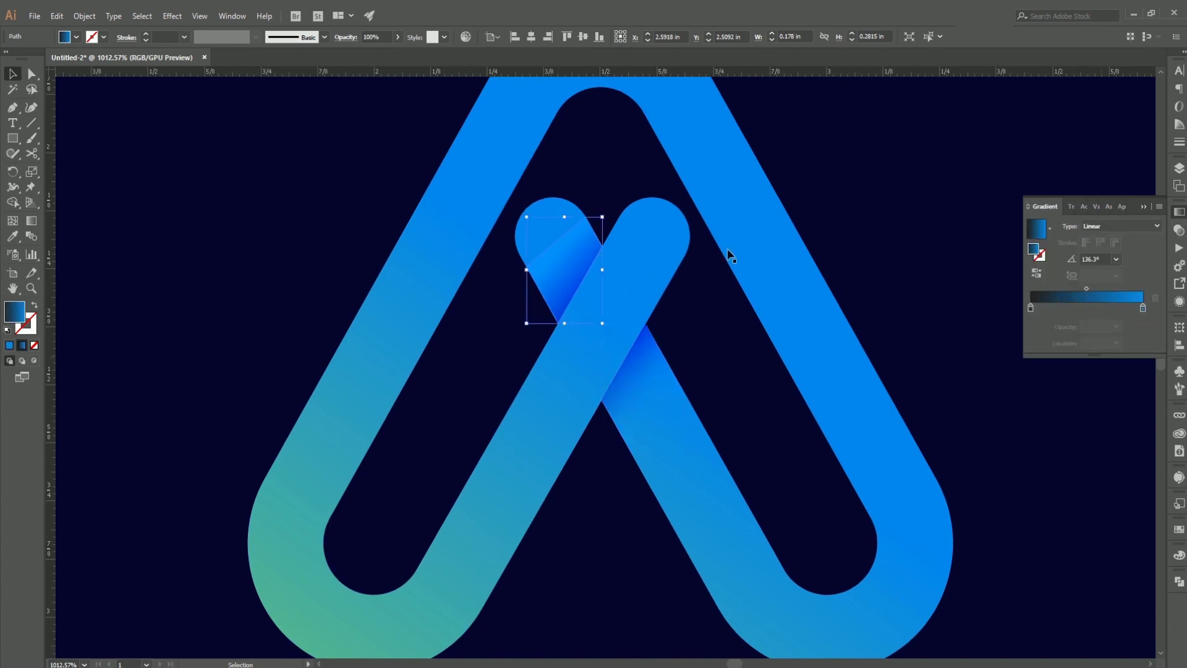
pyautogui.click(1142, 308)
pyautogui.click(1106, 326)
pyautogui.write('0')
pyautogui.press('Return')
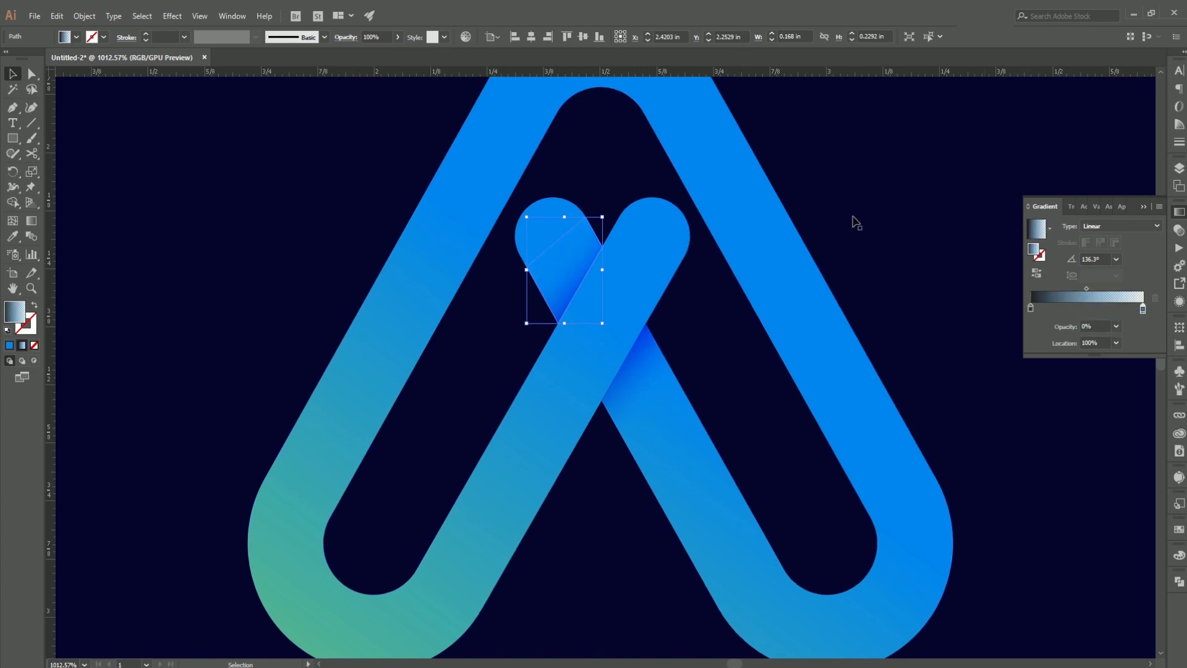
# Examine both shadow shapes at the arm crossing and the whole logo on its navy background.
pyautogui.click(624, 344)
pyautogui.keyDown('shift'); pyautogui.click(574, 273); pyautogui.keyUp('shift')
pyautogui.press('a')
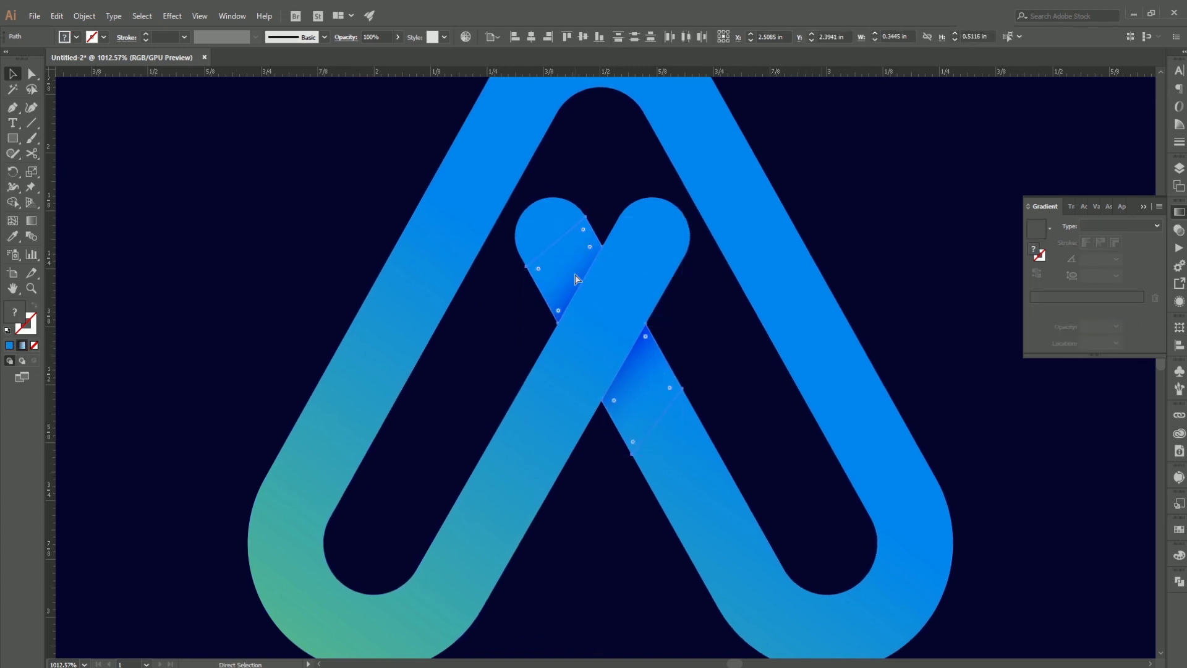
pyautogui.press('v')
pyautogui.click(781, 269)
pyautogui.press('z')
pyautogui.moveTo(699, 278); pyautogui.dragTo(533, 279)
pyautogui.moveTo(659, 308); pyautogui.dragTo(604, 348)
pyautogui.moveTo(623, 356); pyautogui.dragTo(648, 365)
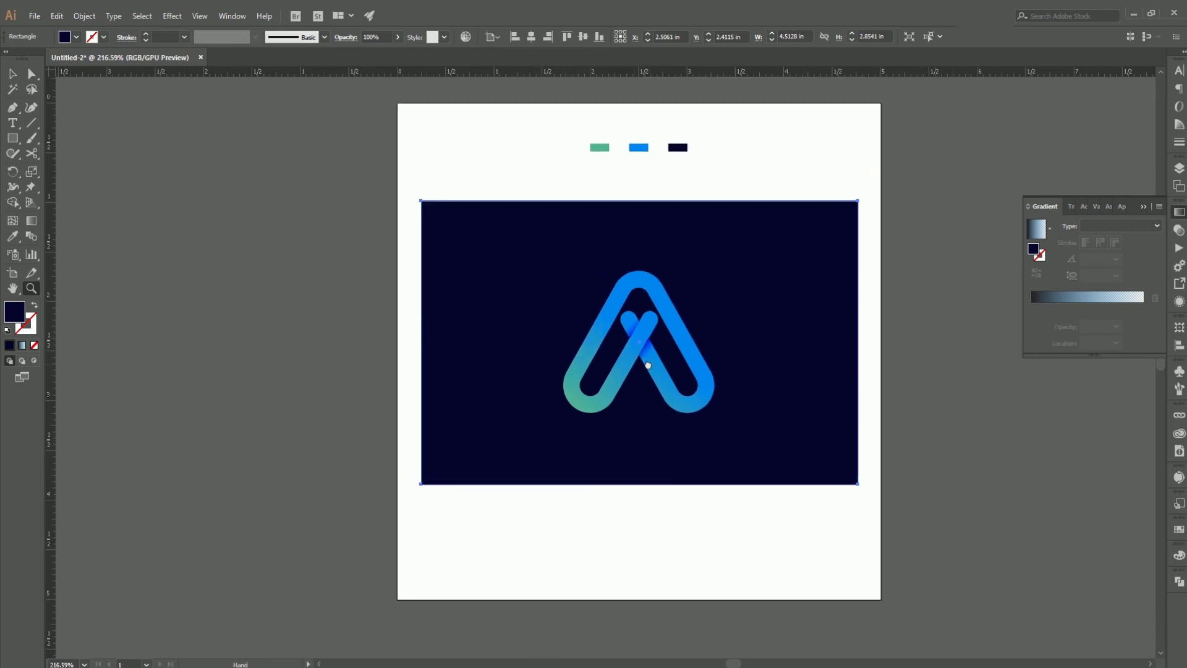